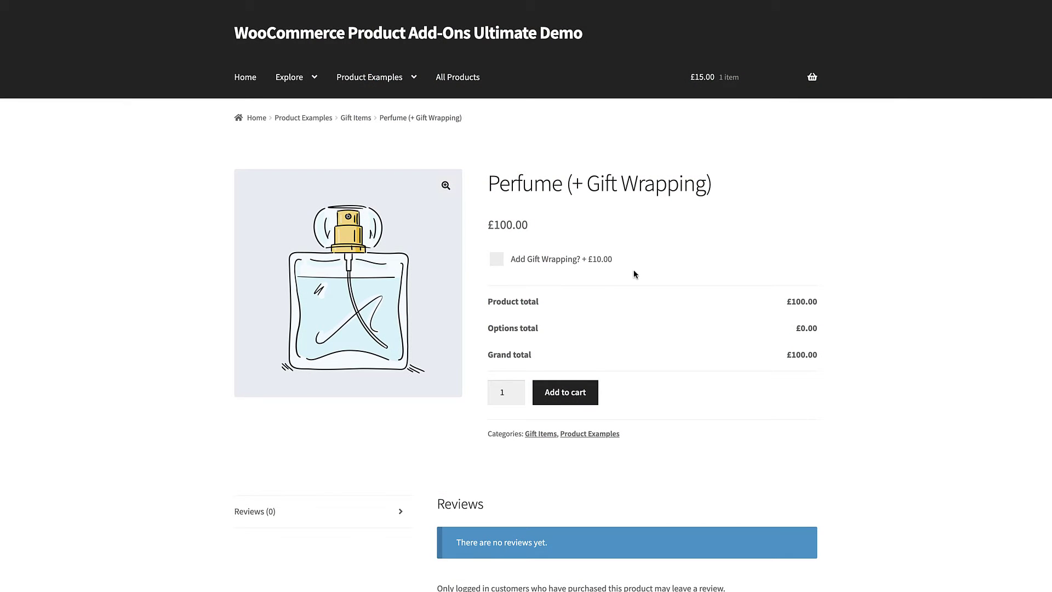
Step: Toggle gift wrapping on and off, add the laptop's Extended Warranty, and engrave 'Hi' on the bracelet
left_click(544, 264)
left_click(544, 264)
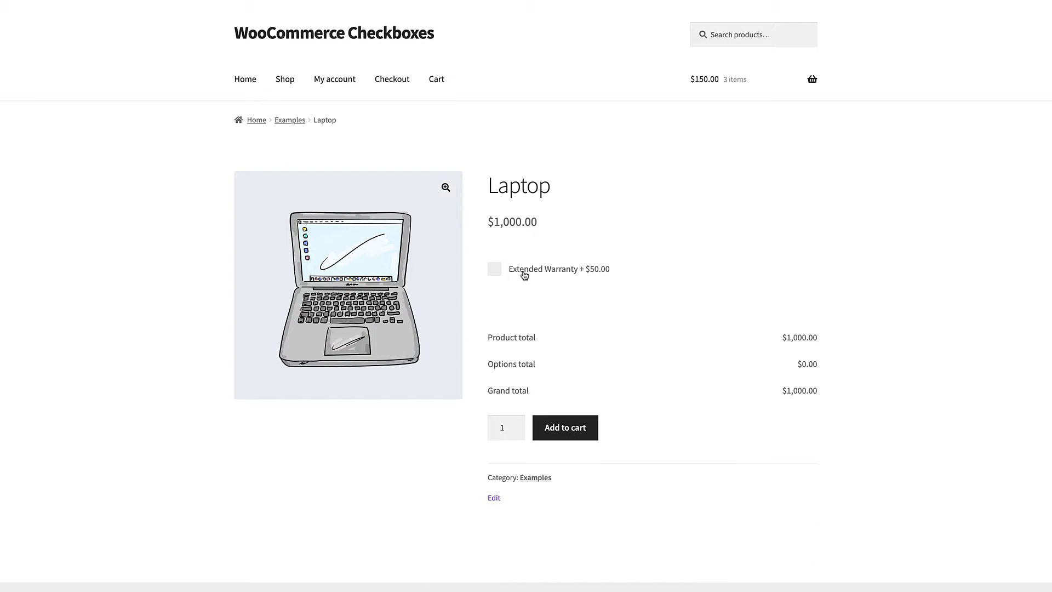
left_click(525, 276)
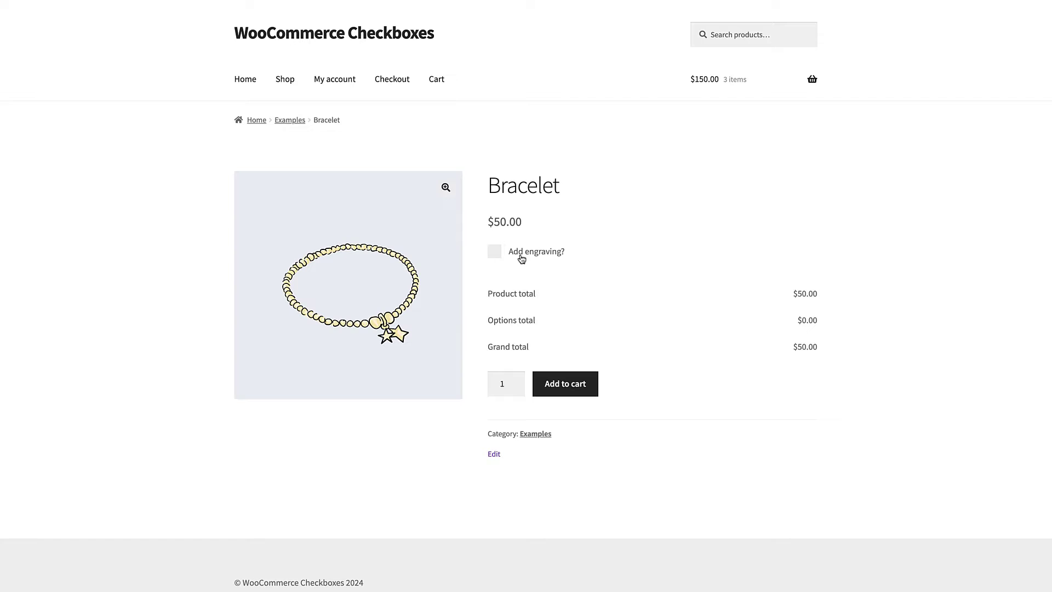
left_click(559, 255)
left_click(557, 307)
type("Hi")
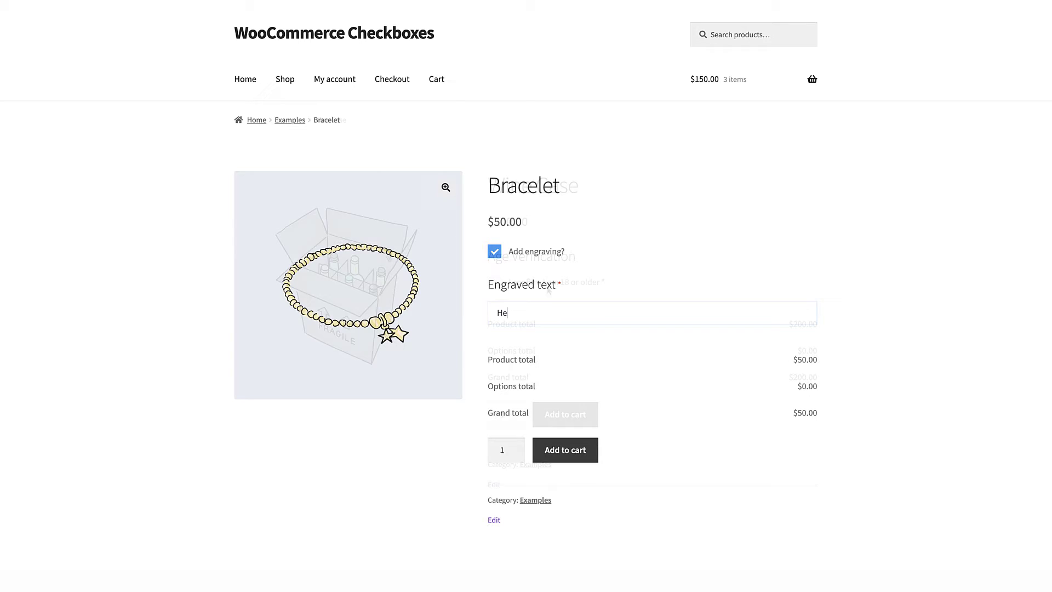
Step: Try adding the wine case to the cart, then tick and untick the perfume's gift wrapping
left_click(562, 416)
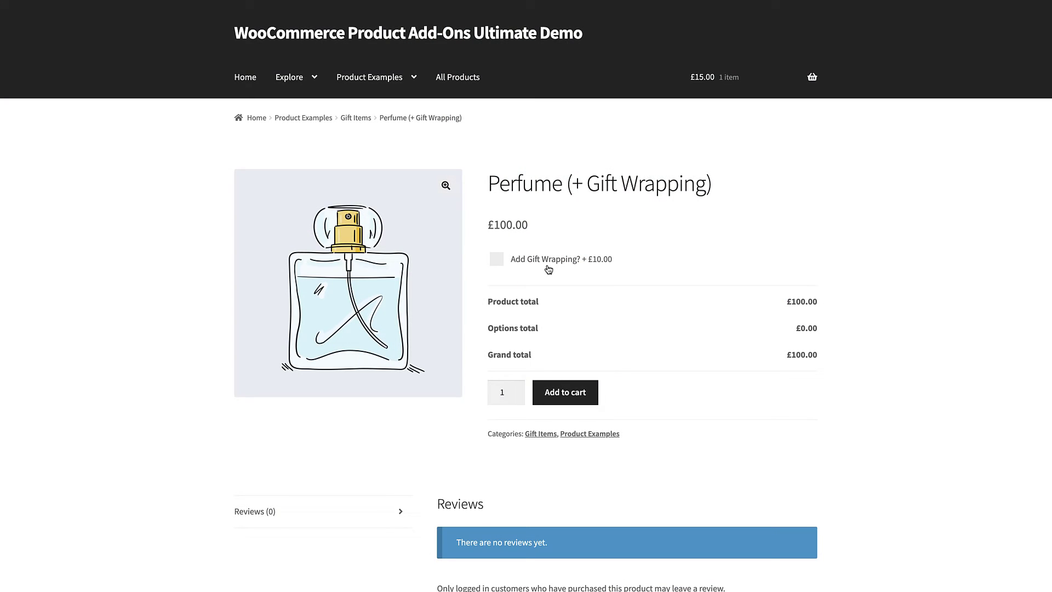
left_click(544, 263)
left_click(544, 263)
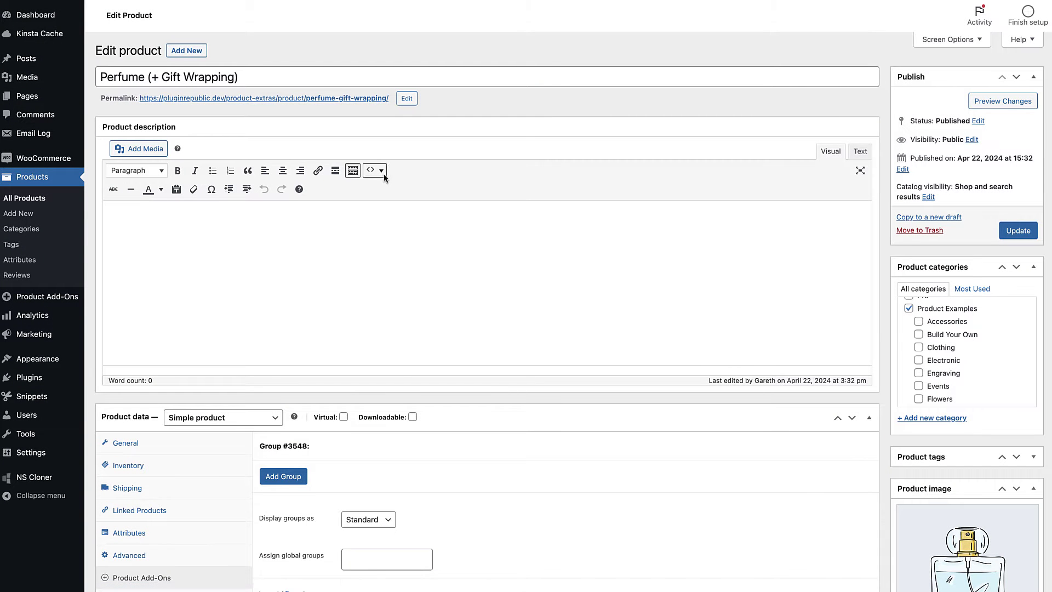
Step: Review the perfume's General price settings, then expand its add-on group under Product Add-Ons
left_click(160, 448)
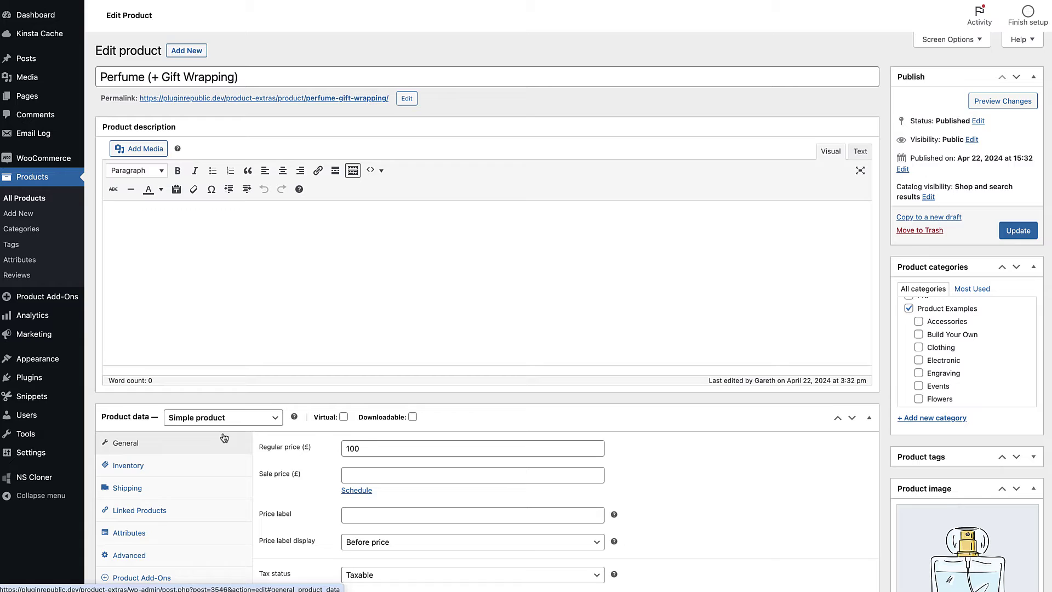
scroll(695, 461, "down", 3)
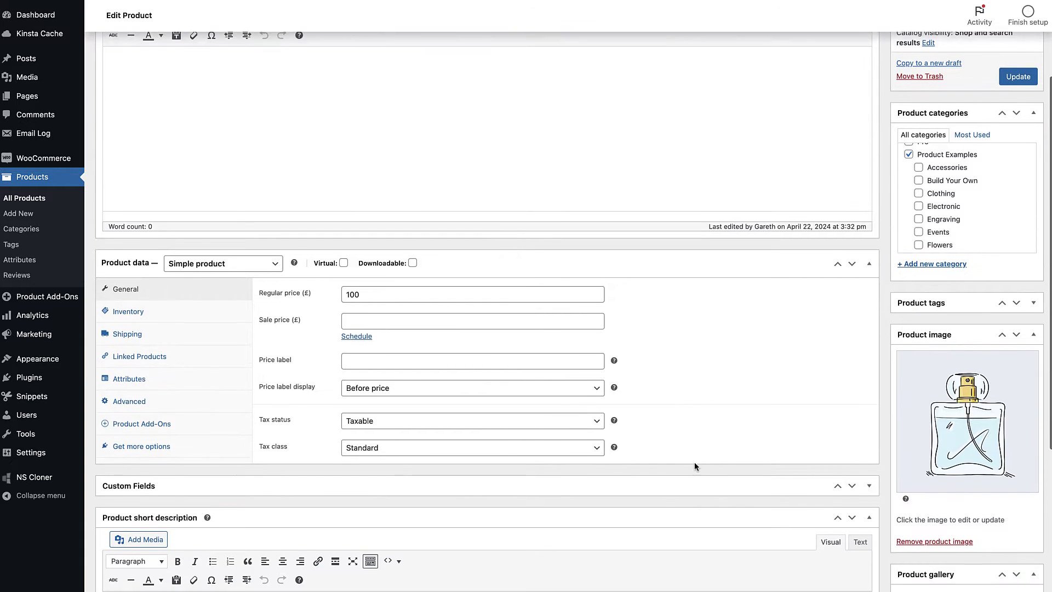
left_click(149, 419)
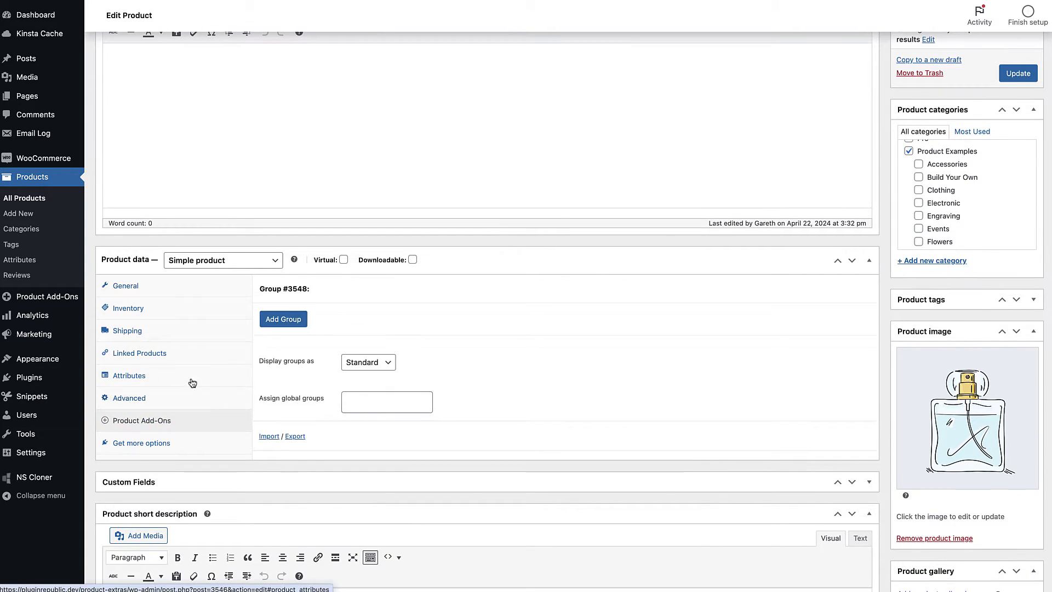
left_click(337, 292)
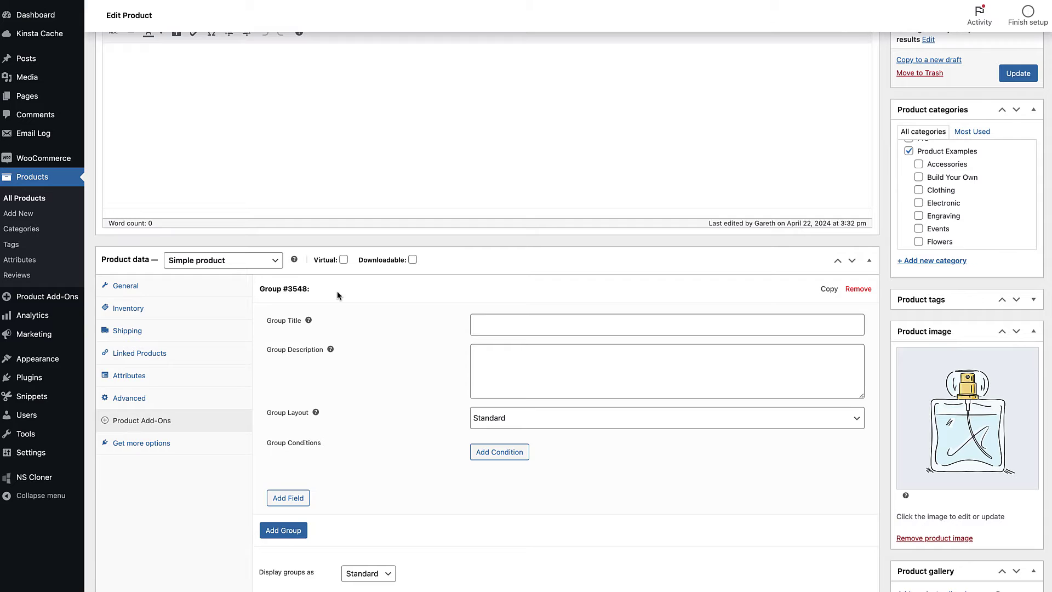
Step: Add a new Checkbox field labelled 'Add Gift Wrapping?' to the group
left_click(288, 497)
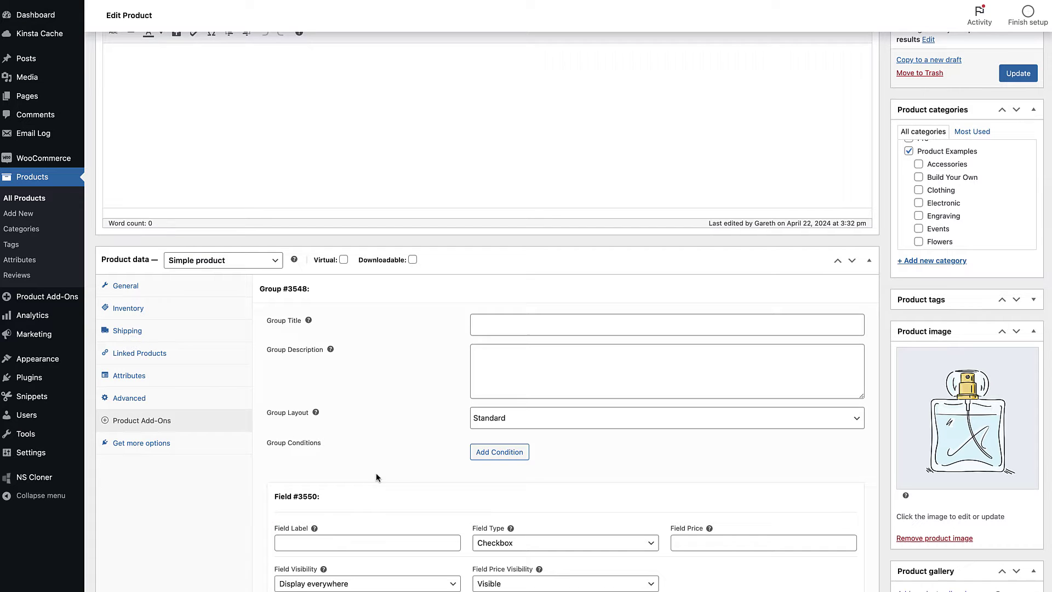
scroll(407, 465, "down", 5)
left_click(537, 300)
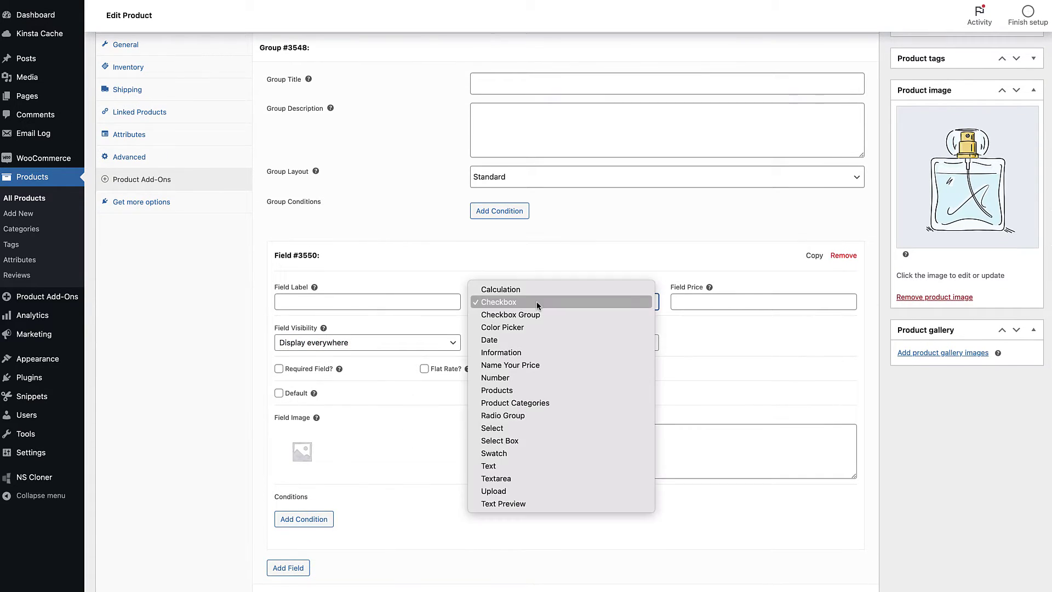
left_click(537, 301)
left_click(396, 305)
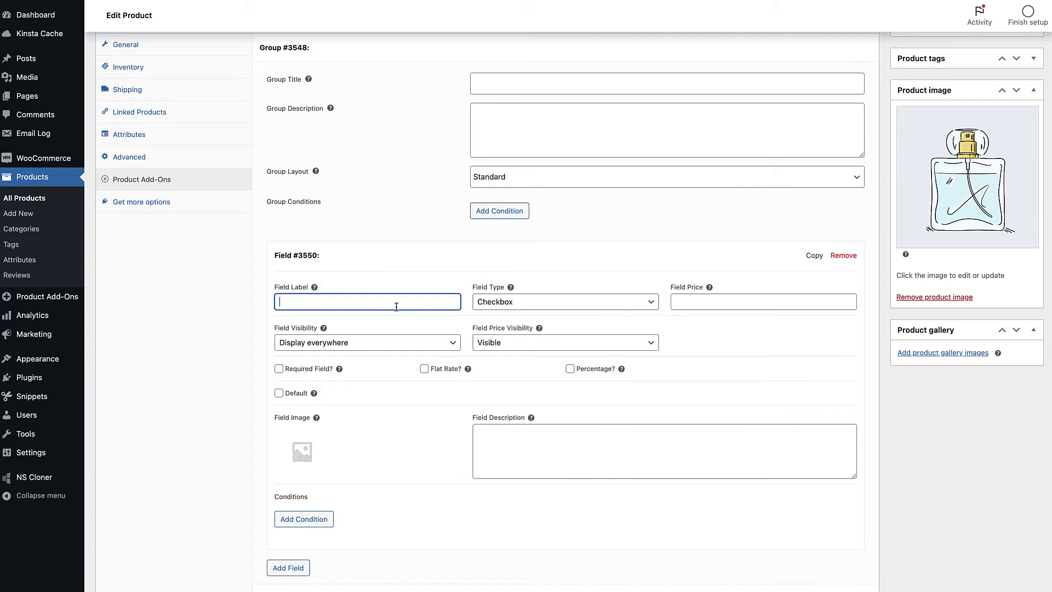
type("Add Gift Wrapping?")
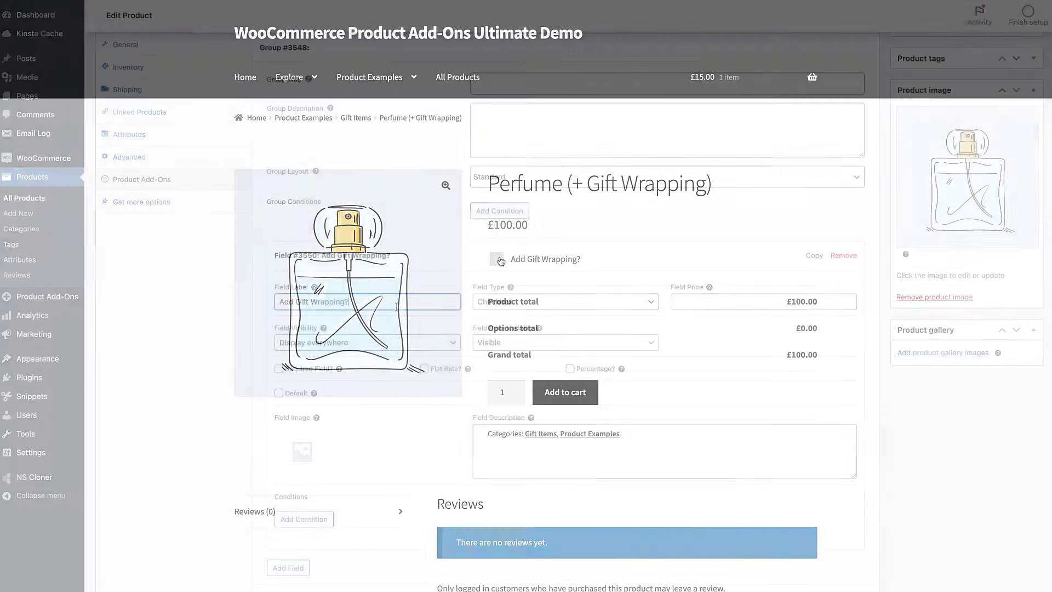
Step: Add the perfume with Add Gift Wrapping? ticked to the cart and view the £100.00 cart
left_click(494, 261)
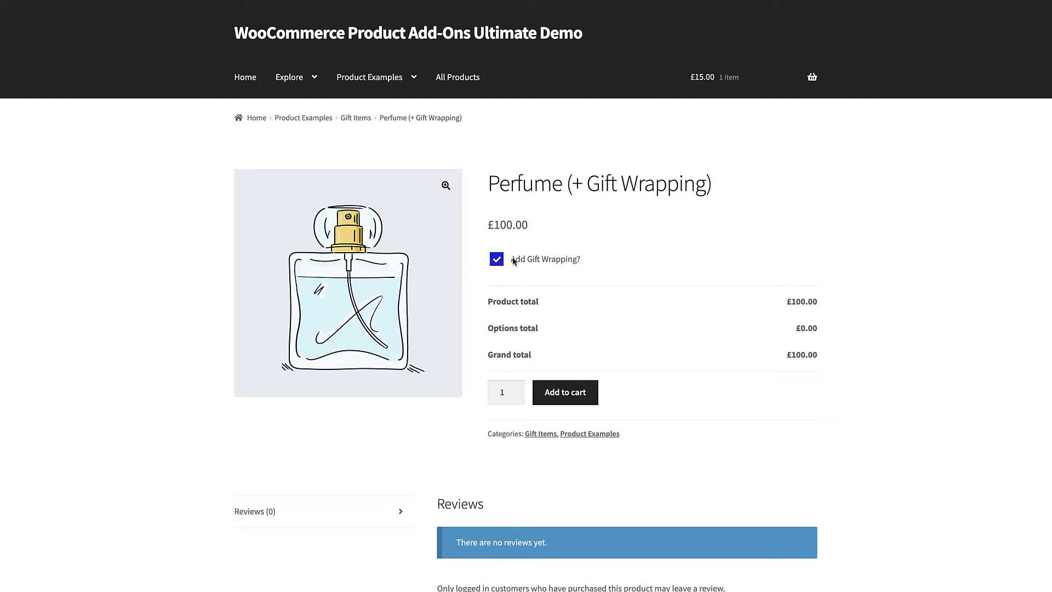
left_click(564, 391)
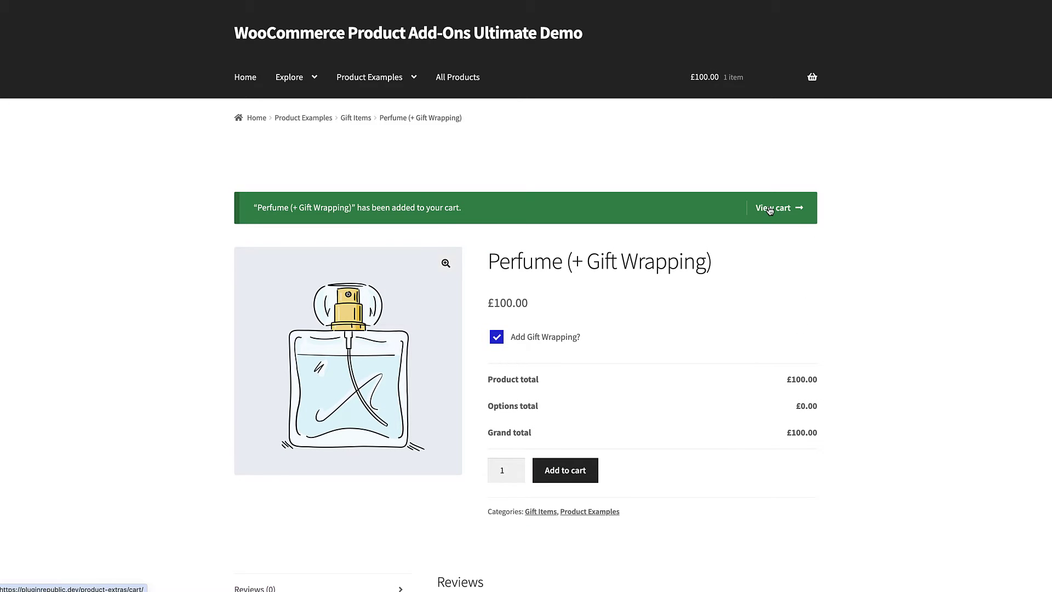
left_click(770, 211)
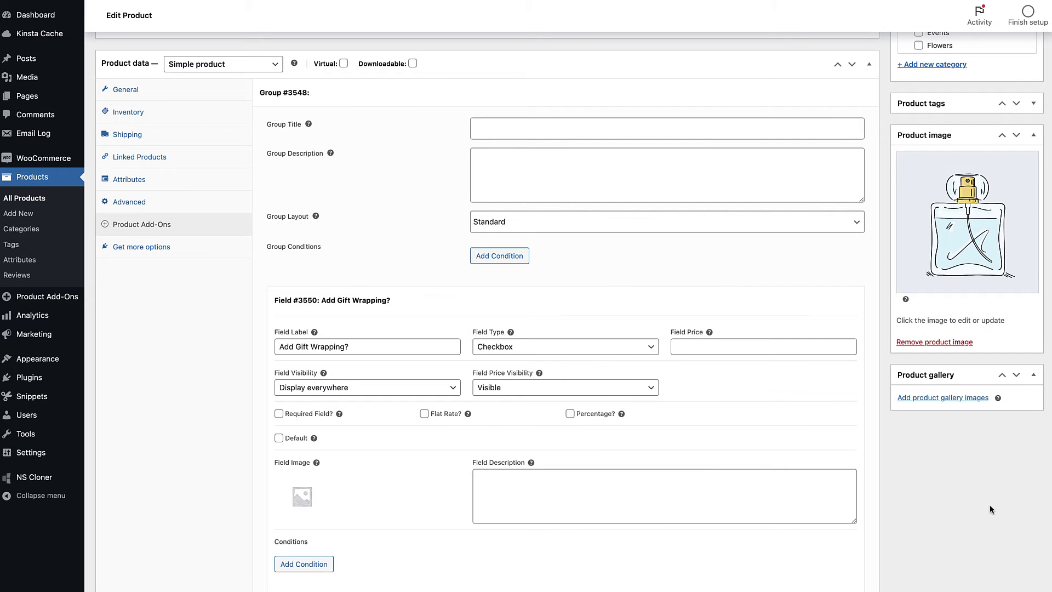
Step: Price the gift wrapping field at 10, then tick and untick it to check the £110.00 total
left_click(749, 346)
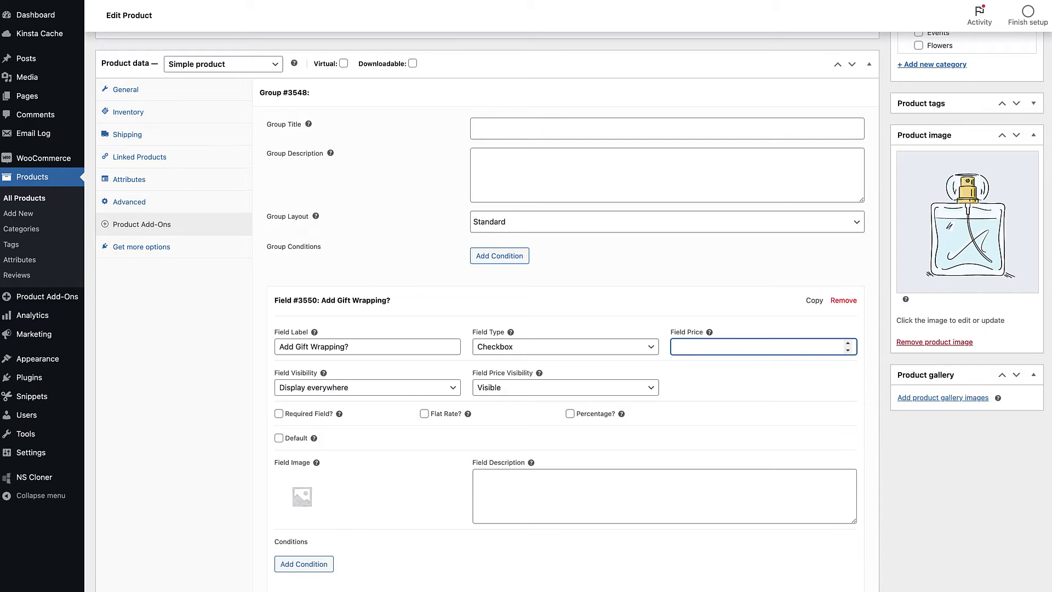
type("10")
left_click(926, 504)
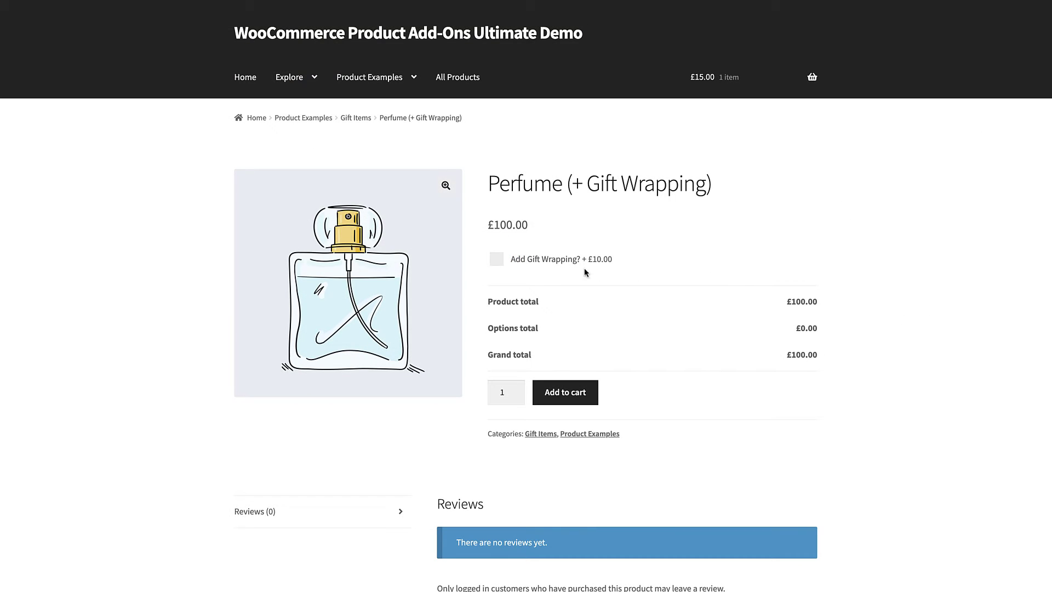
left_click(544, 263)
left_click(544, 262)
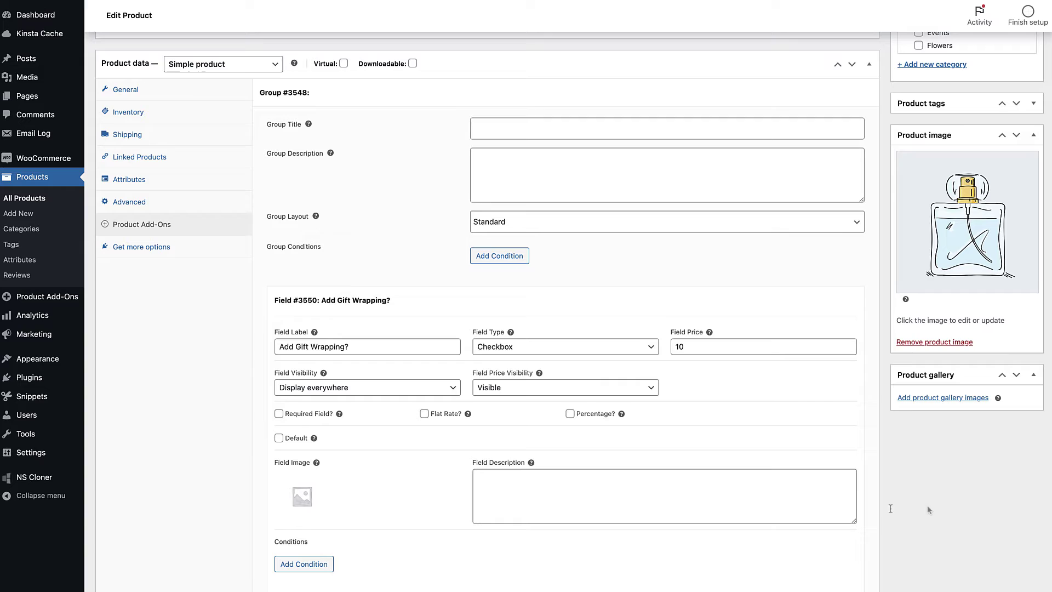
Step: Turn on Flat Rate, Percentage, Required and Default for the gift wrapping field, testing Add to cart
left_click(424, 414)
left_click(570, 413)
left_click(279, 414)
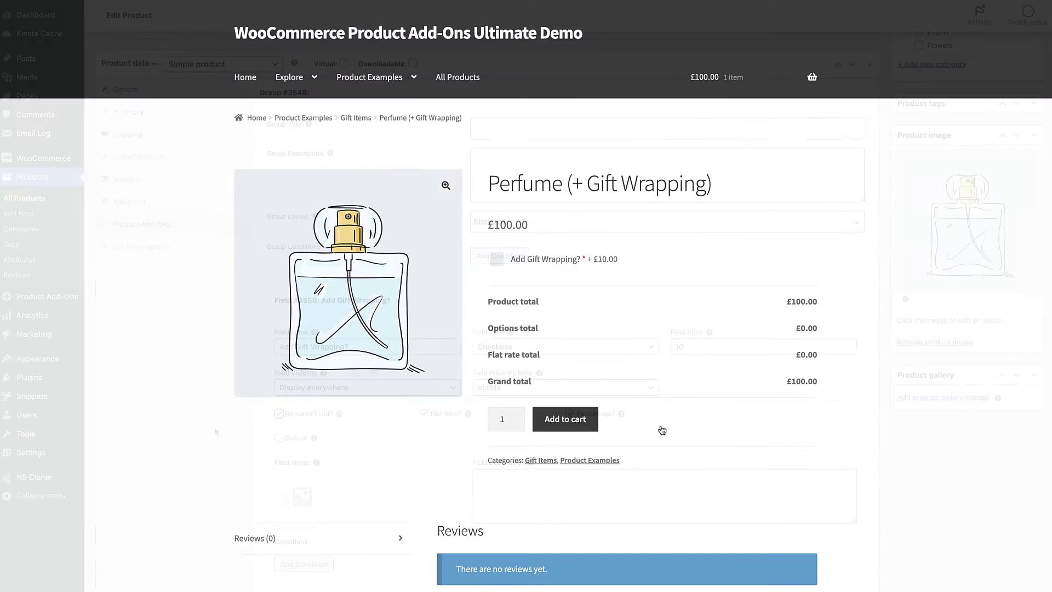
left_click(556, 420)
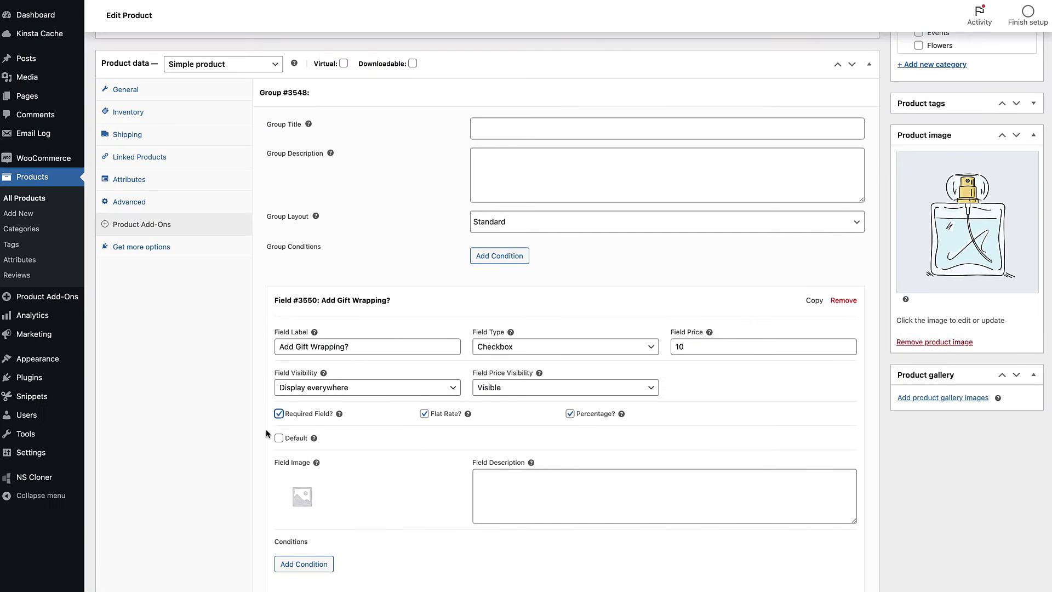
left_click(278, 439)
left_click(520, 484)
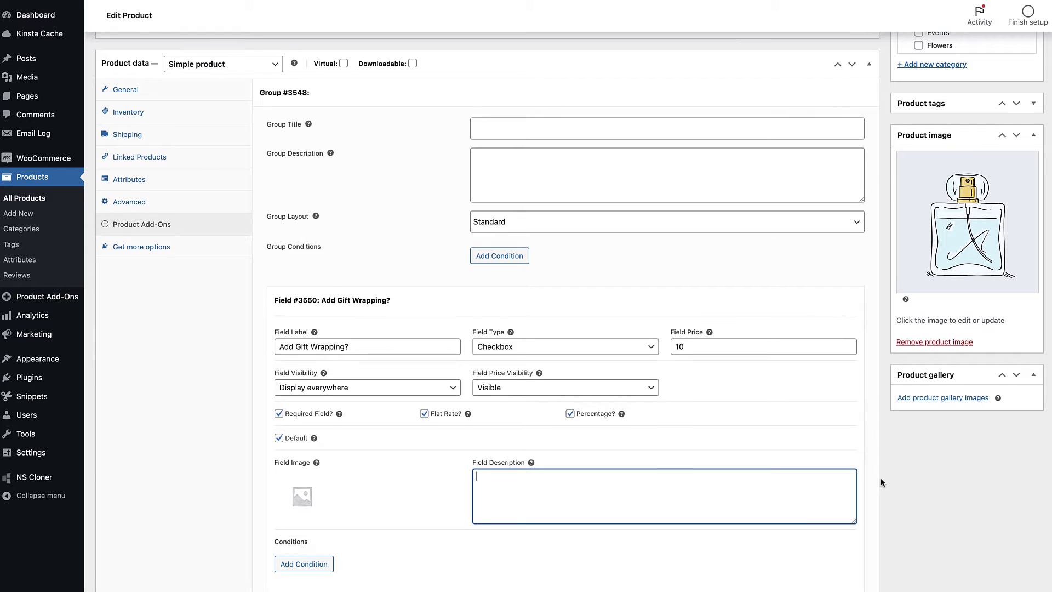
Step: Set Field Visibility to Display on product page only and keep Field Price Visibility at Visible
scroll(881, 478, "down", 3)
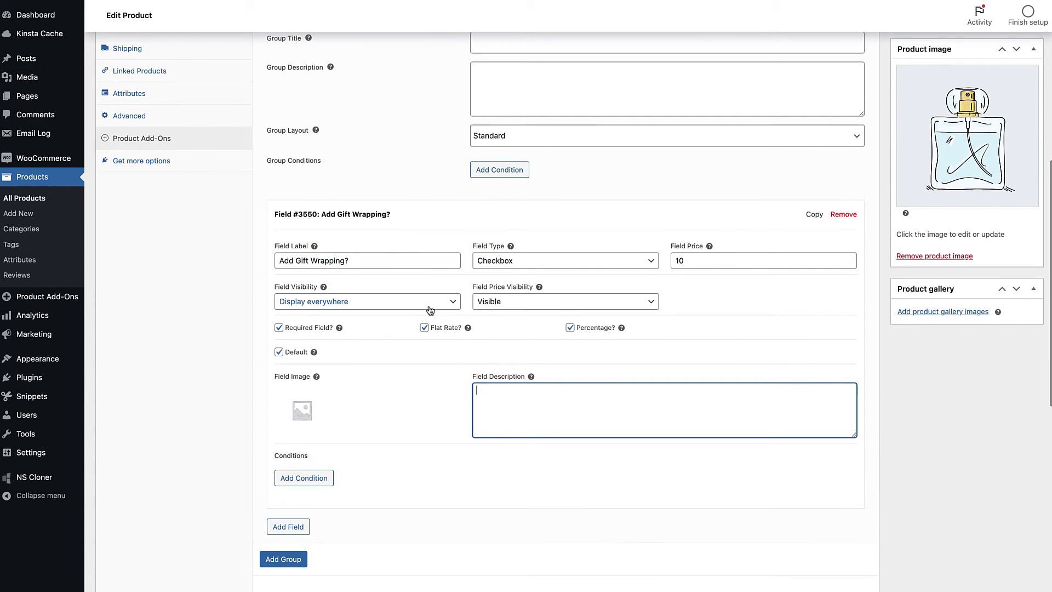
left_click(410, 301)
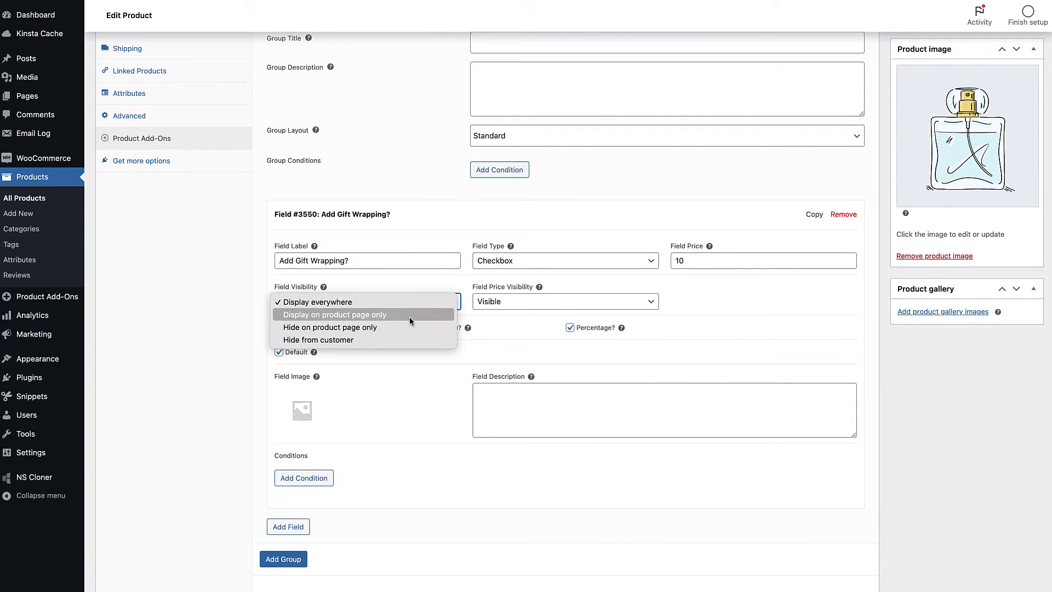
left_click(409, 316)
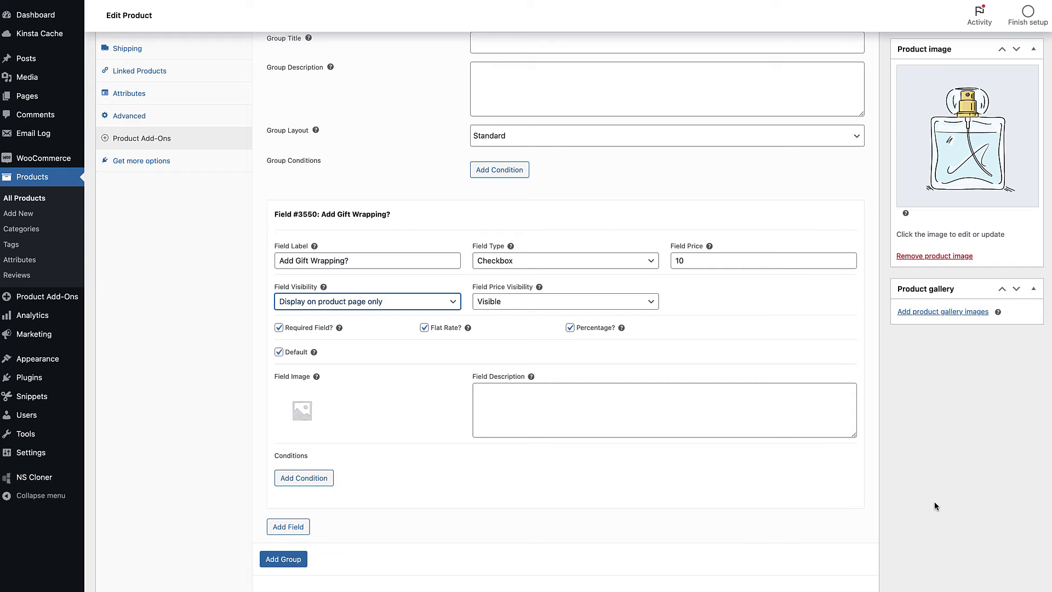
left_click(934, 501)
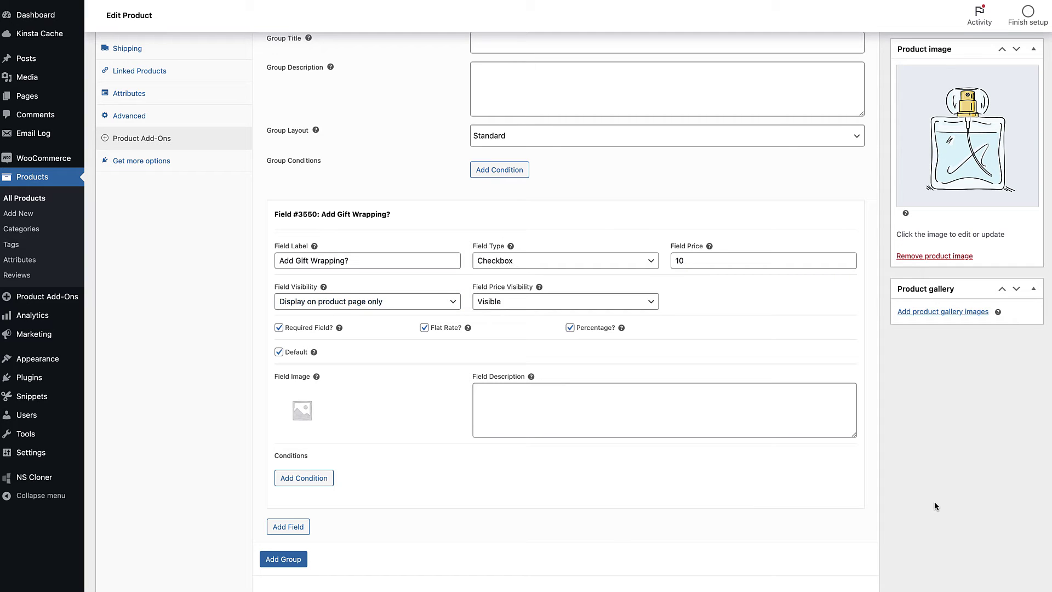
left_click(619, 301)
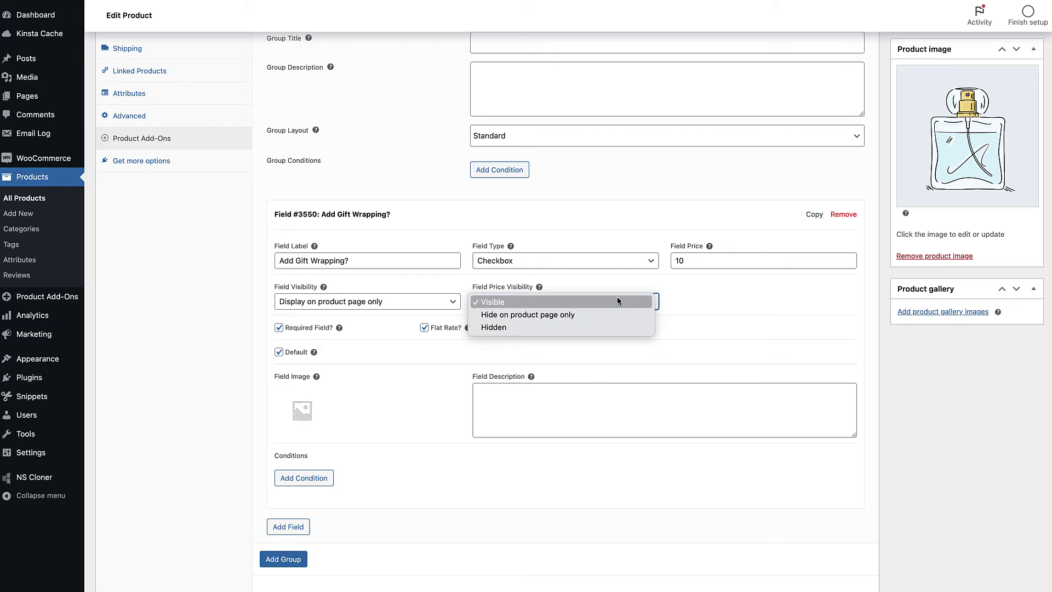
left_click(618, 298)
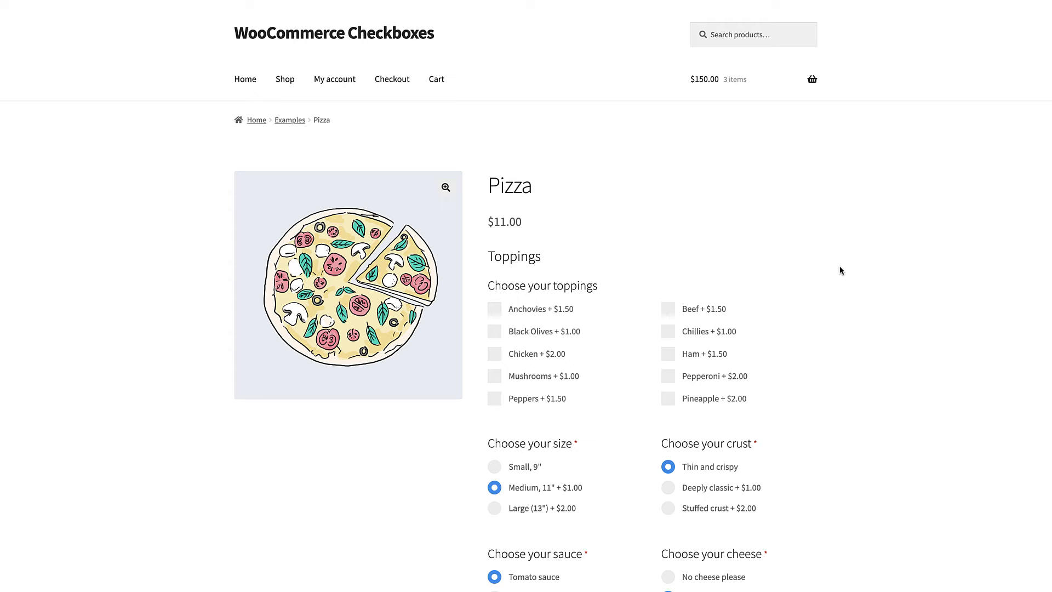
Step: Tick Anchovies, Black Olives, Chillies, Ham and Pepperoni, raising the pizza to $18.00
left_click(516, 310)
left_click(523, 334)
left_click(689, 334)
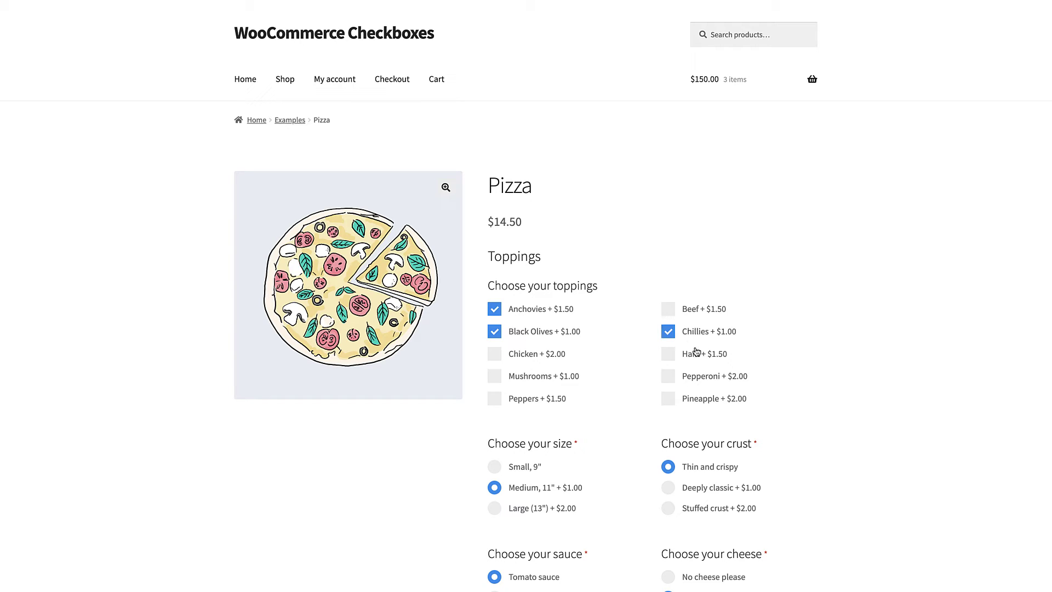
left_click(696, 355)
left_click(699, 383)
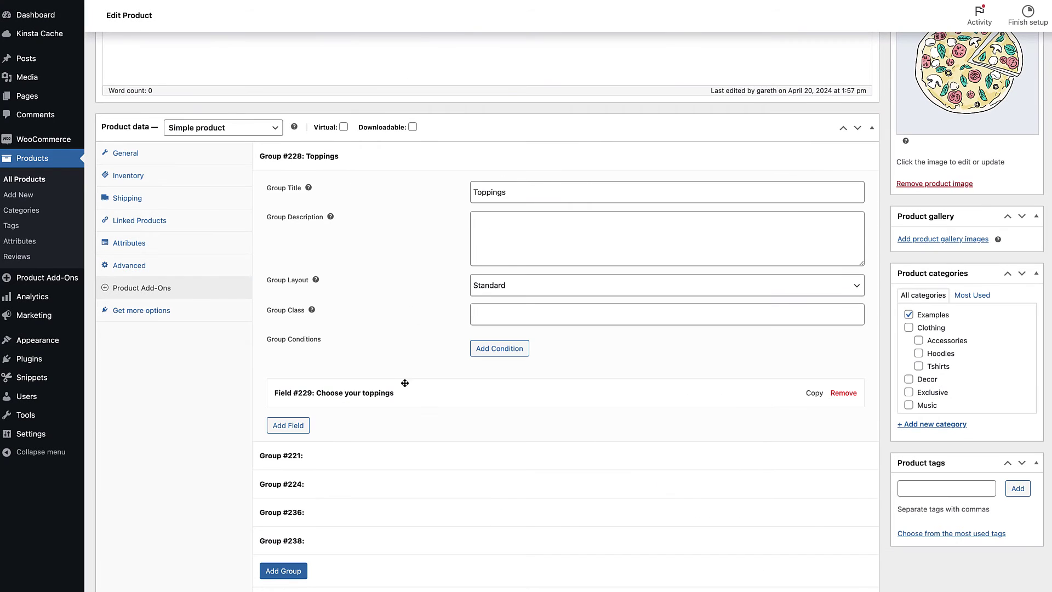
Step: Add a Pineapple option priced 2.00 to the Checkbox Group 'Choose your toppings' field
left_click(405, 395)
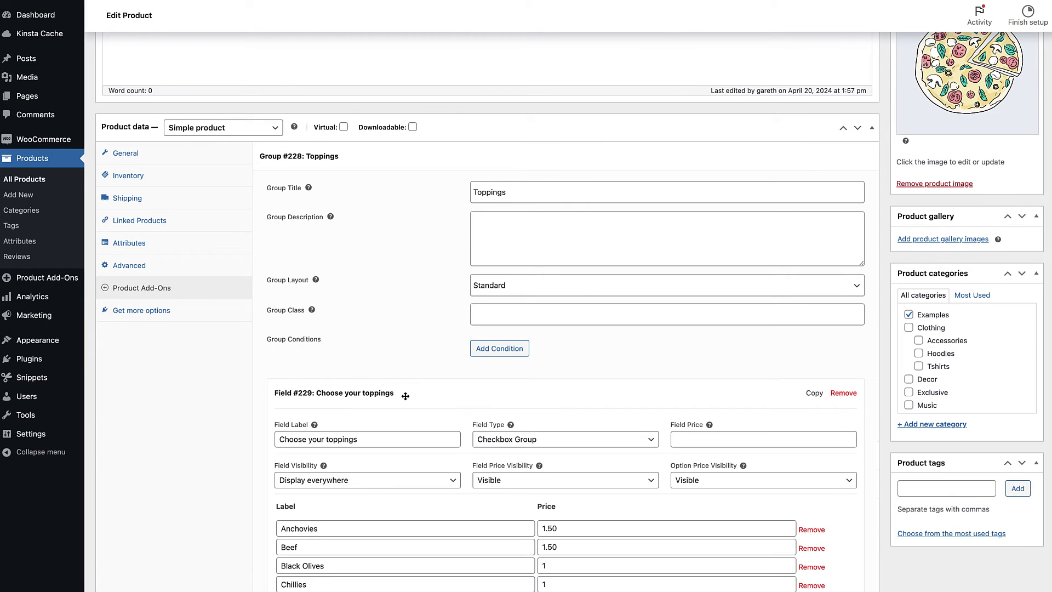
scroll(405, 395, "down", 5)
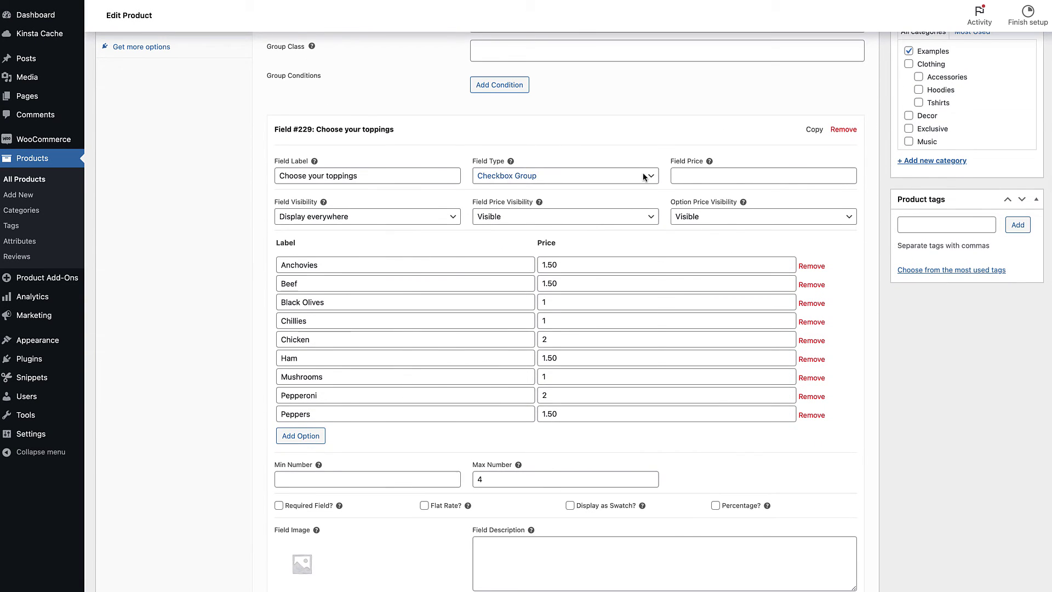
left_click(643, 176)
left_click(627, 176)
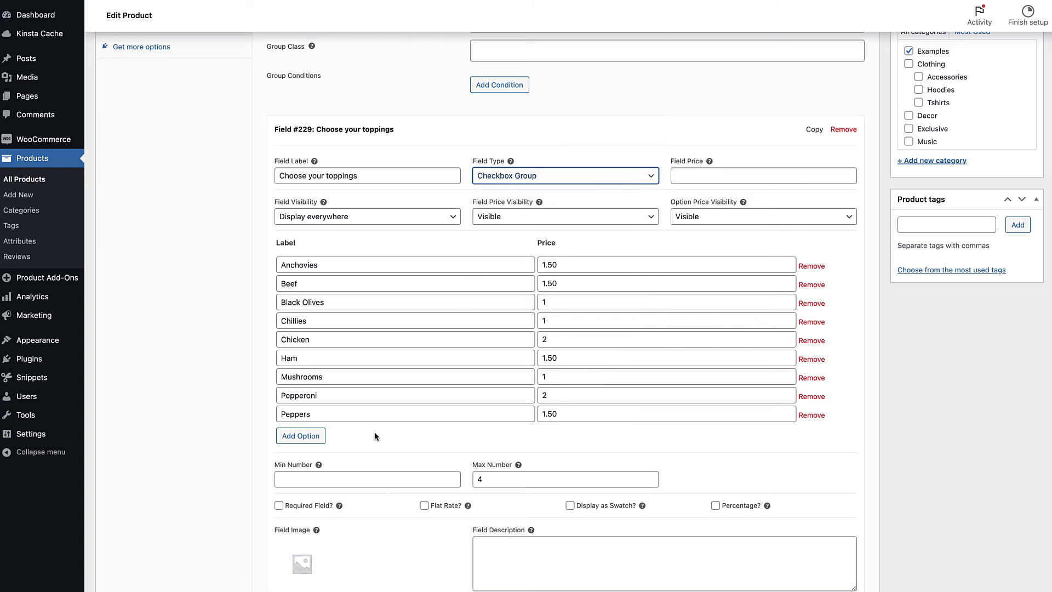
left_click(301, 436)
left_click(301, 432)
type("P")
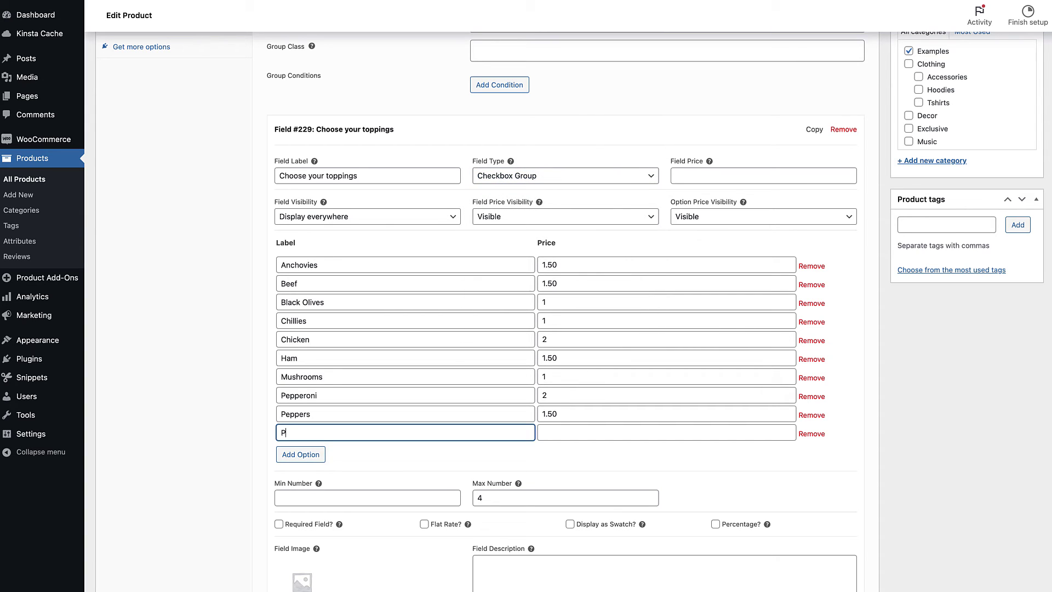
type("ineapple")
key("Tab")
type("2.00")
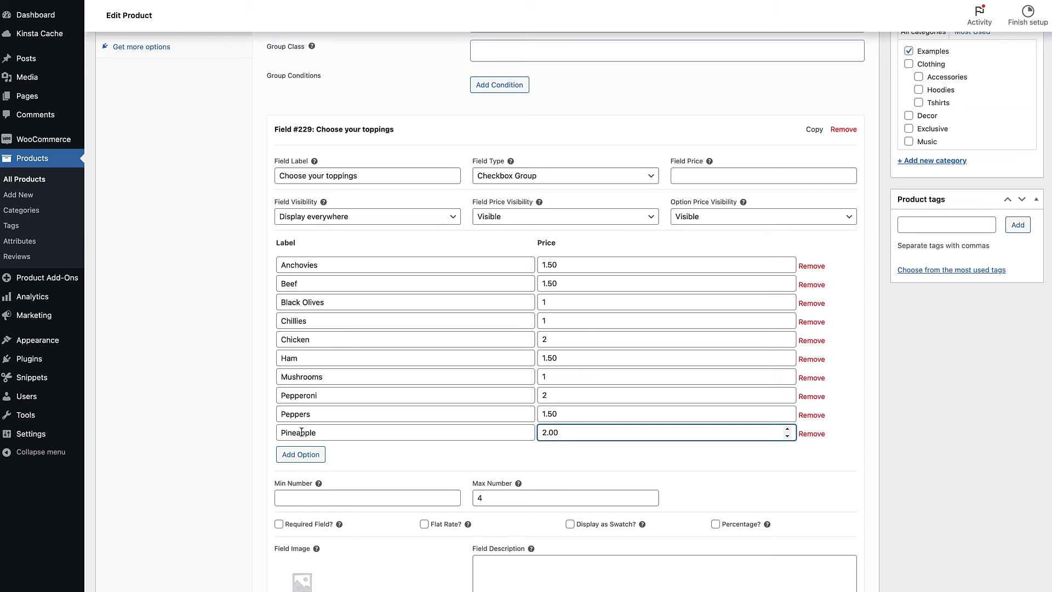
left_click(893, 392)
Step: Check the toppings field's minimum setting and its maximum of 4
scroll(893, 393, "down", 2)
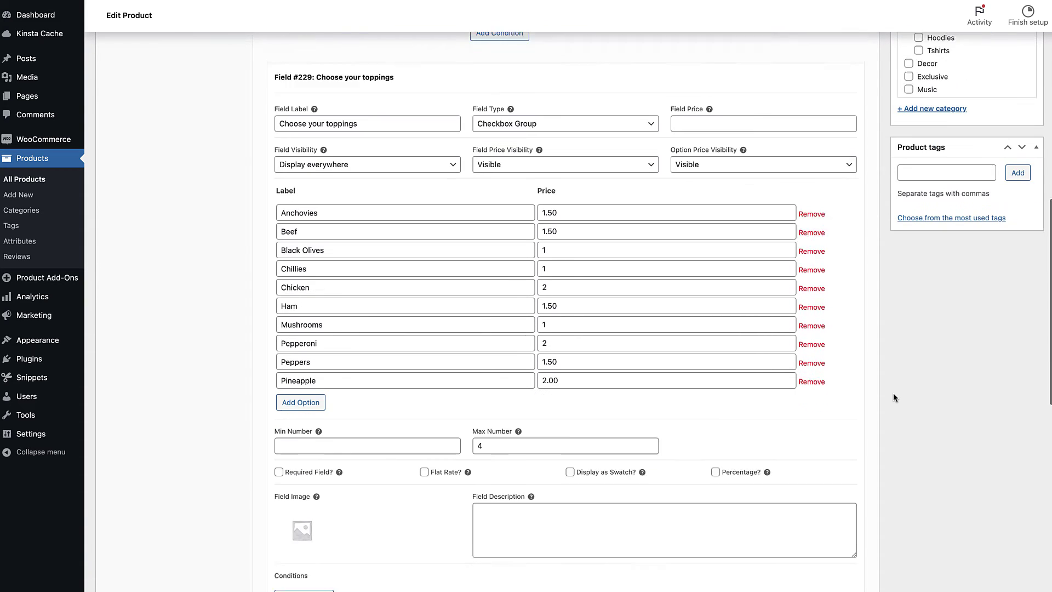
scroll(893, 392, "down", 1)
left_click(348, 386)
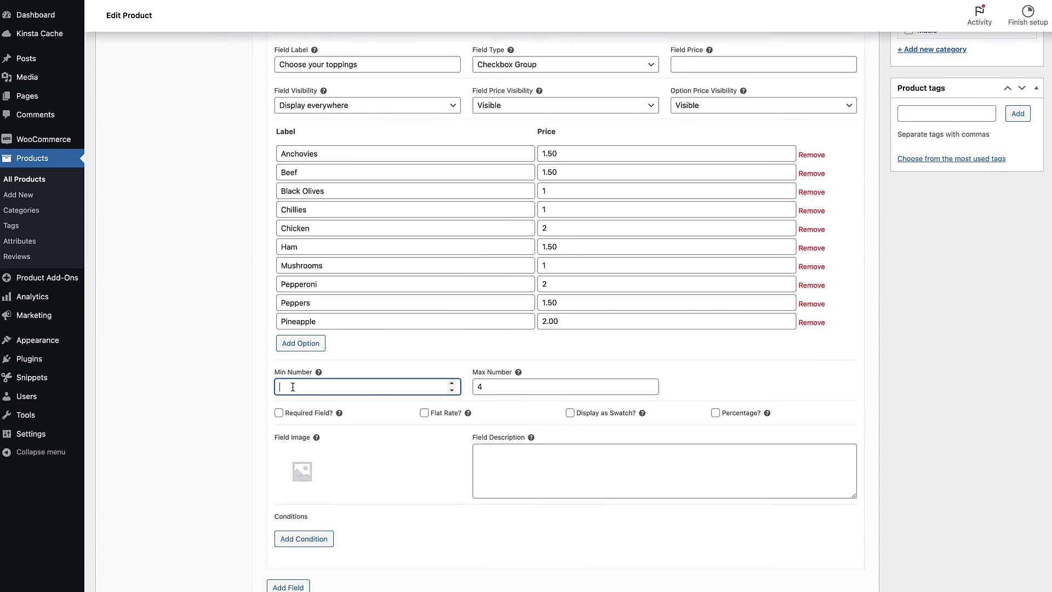
left_click(507, 387)
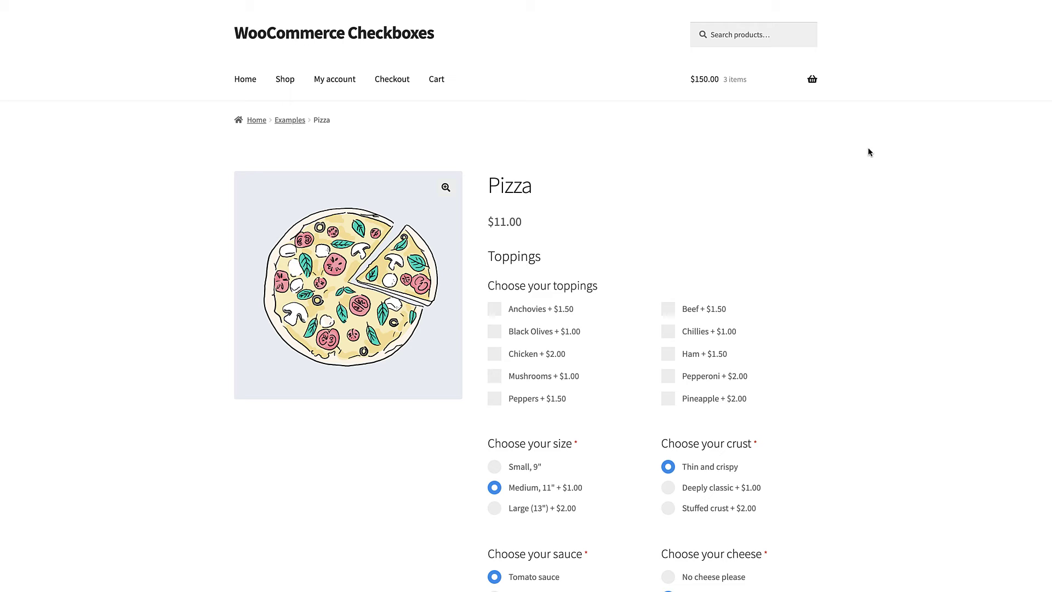
Step: Tick Anchovies, Black Olives, Chillies and Ham, try Pepperoni, then untick it to clear the max-4 error
left_click(516, 310)
left_click(523, 333)
left_click(690, 334)
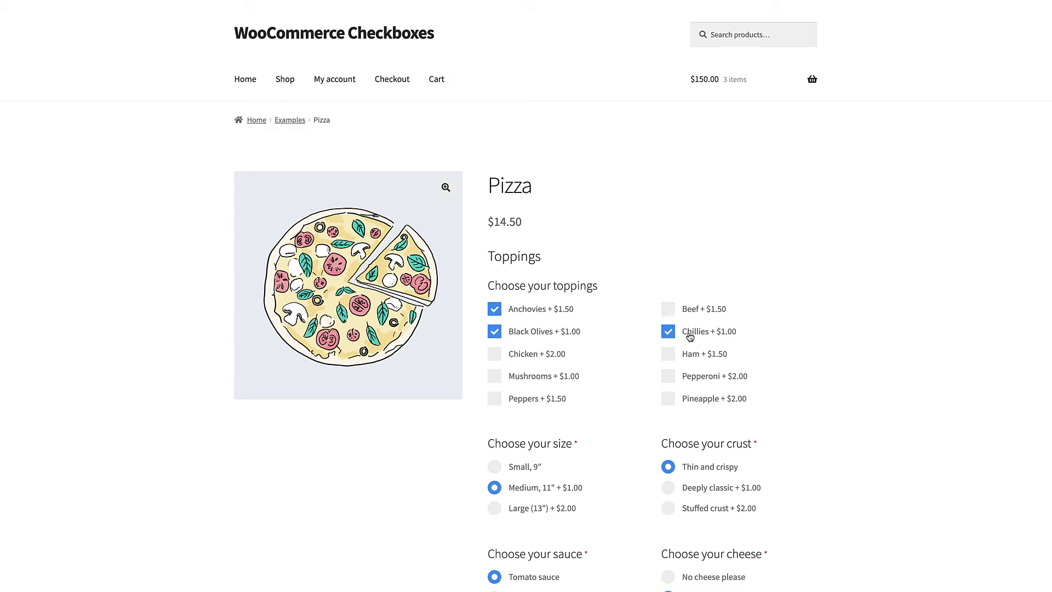
left_click(695, 357)
left_click(697, 379)
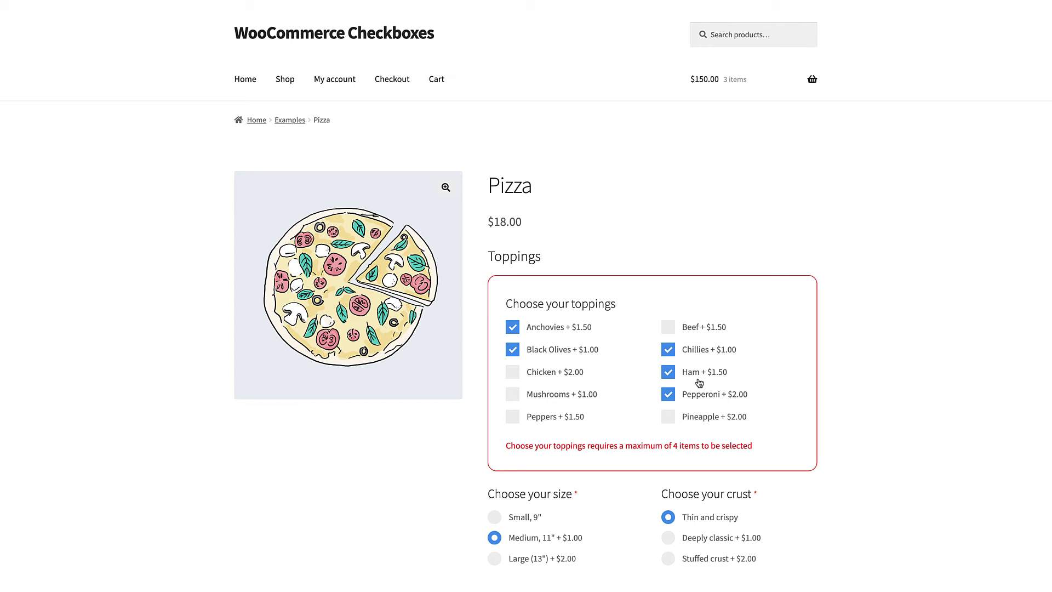
left_click(692, 397)
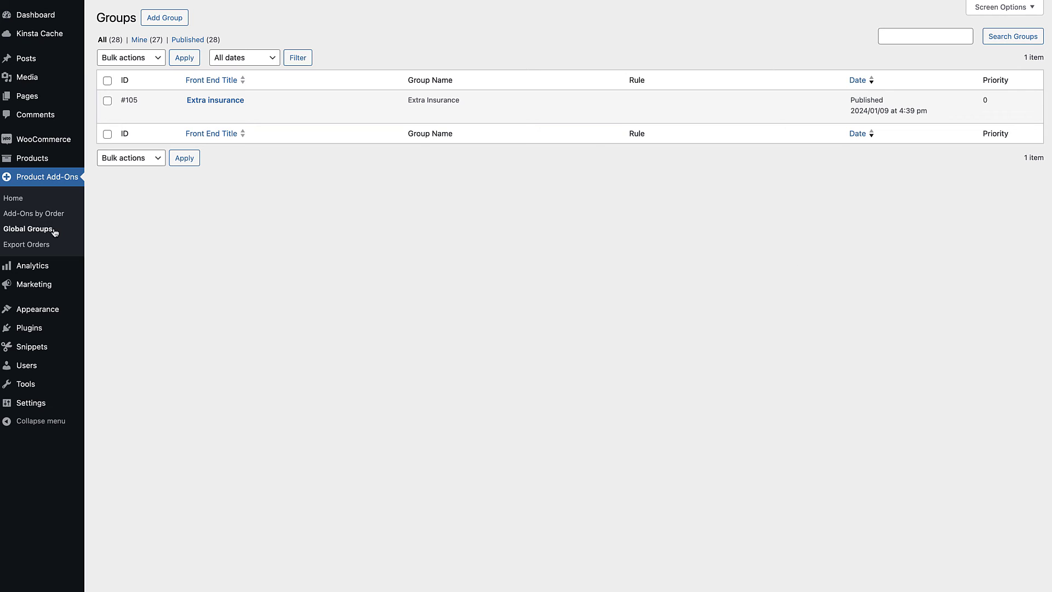
Step: Open Extra insurance, confirm its Add insurance? field stays a Checkbox, and update the group
left_click(214, 102)
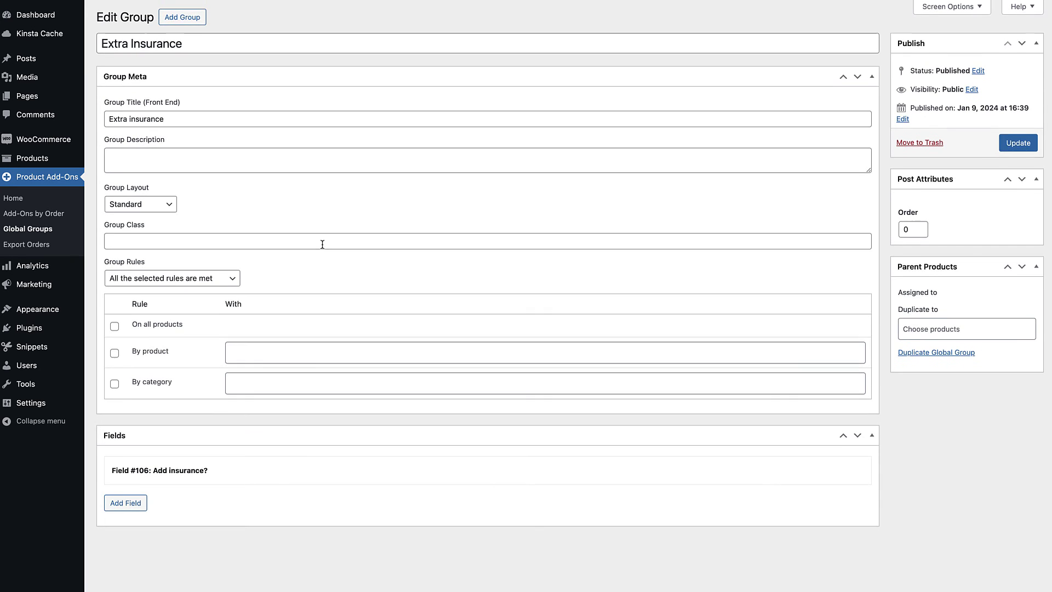
left_click(258, 468)
scroll(259, 471, "down", 5)
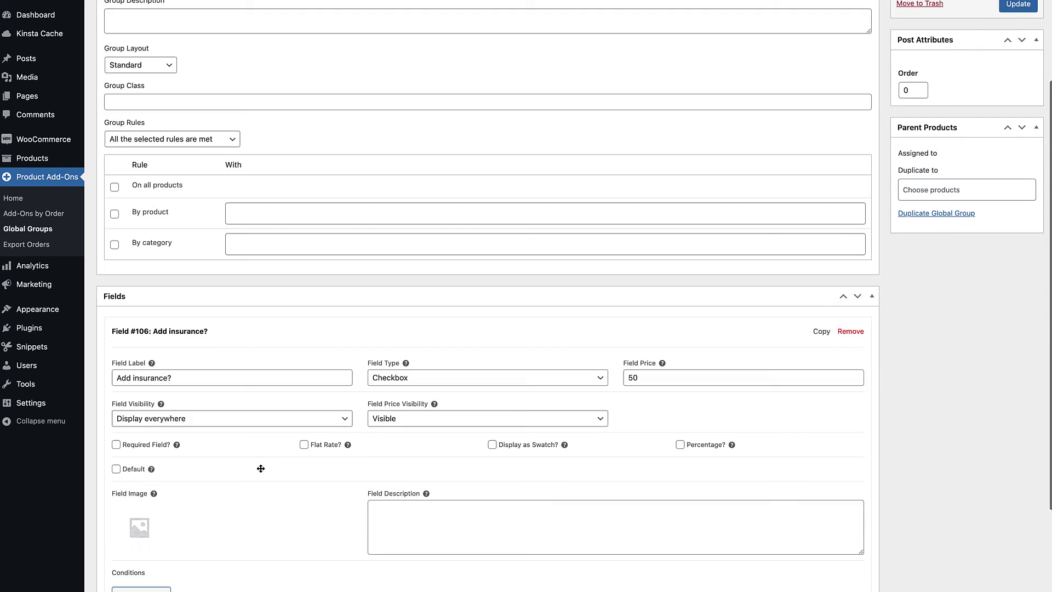
left_click(455, 259)
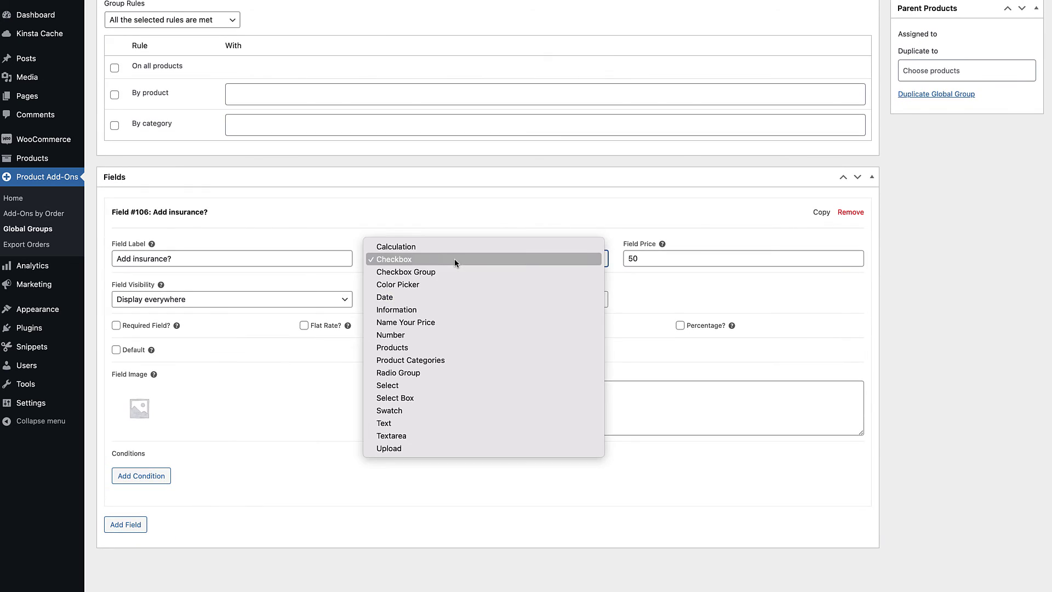
left_click(455, 259)
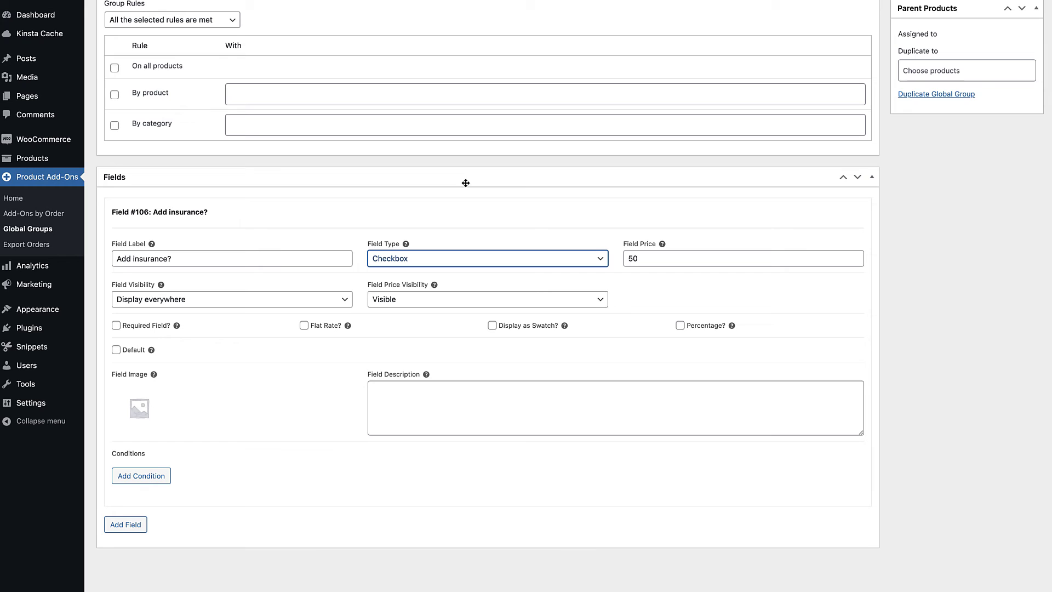
left_click(465, 211)
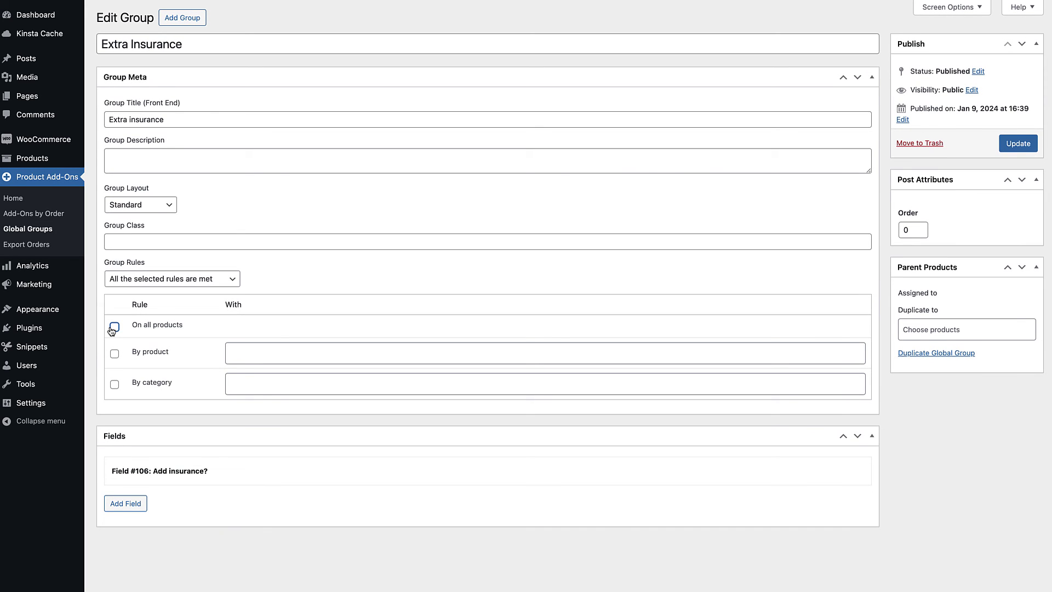
left_click(1007, 143)
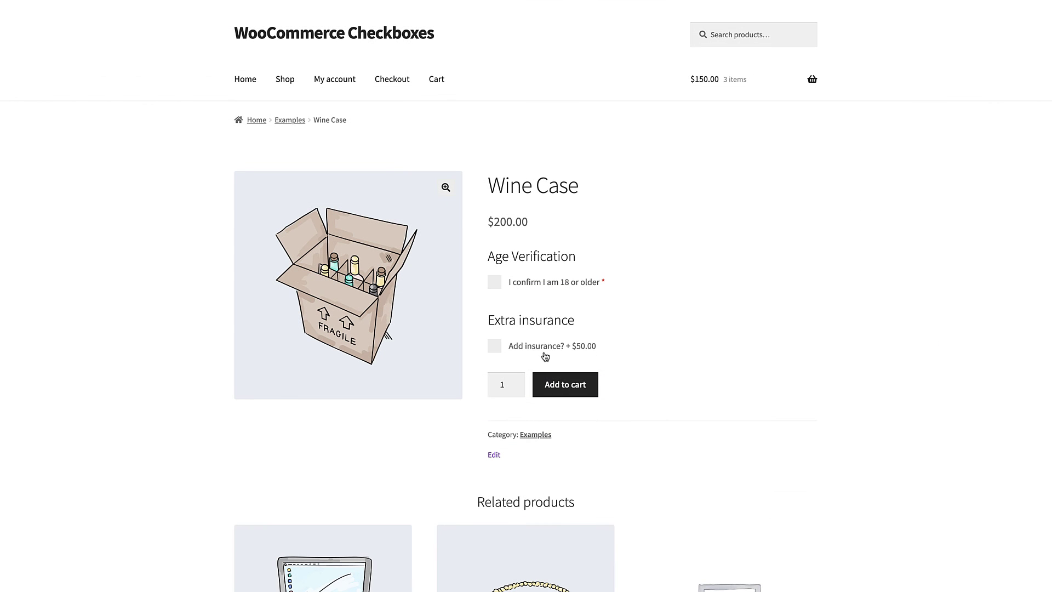
Step: Tick, then untick, the Wine Case's Add insurance? +$50.00 option, leaving it off
left_click(542, 353)
left_click(542, 354)
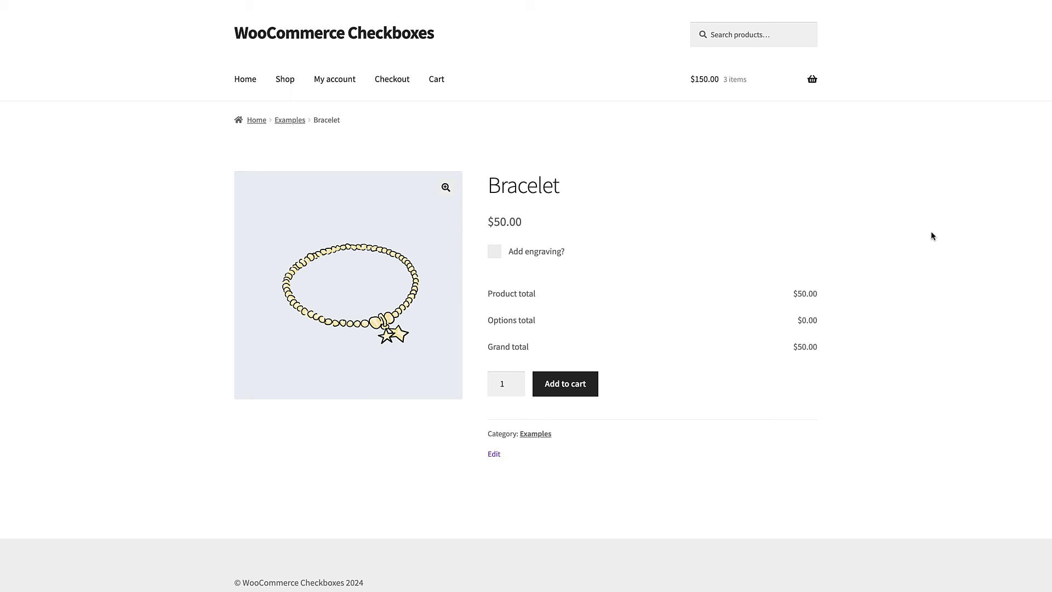
left_click(544, 252)
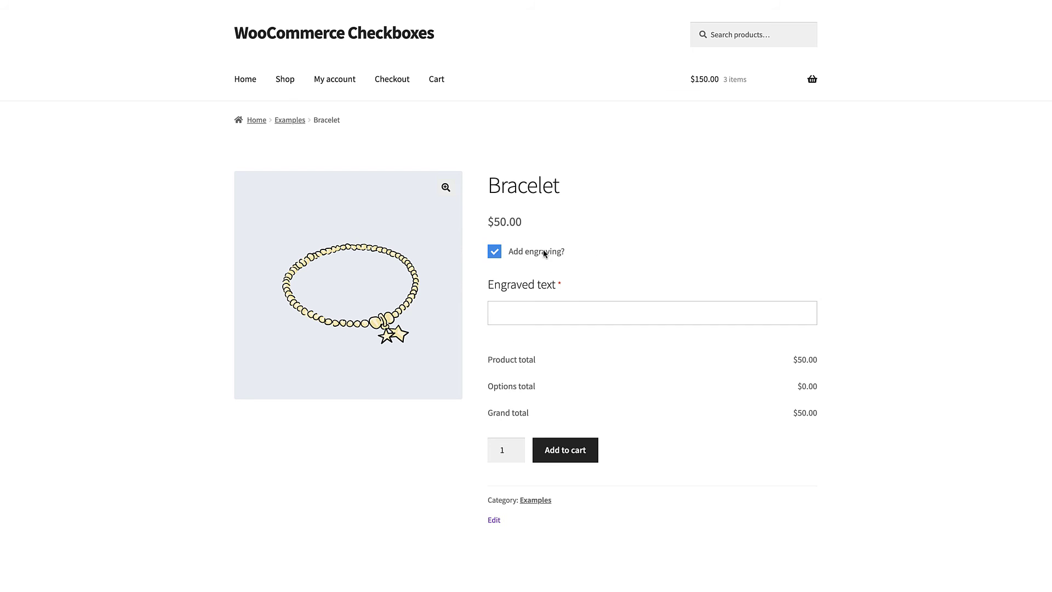
left_click(572, 306)
type("Hello")
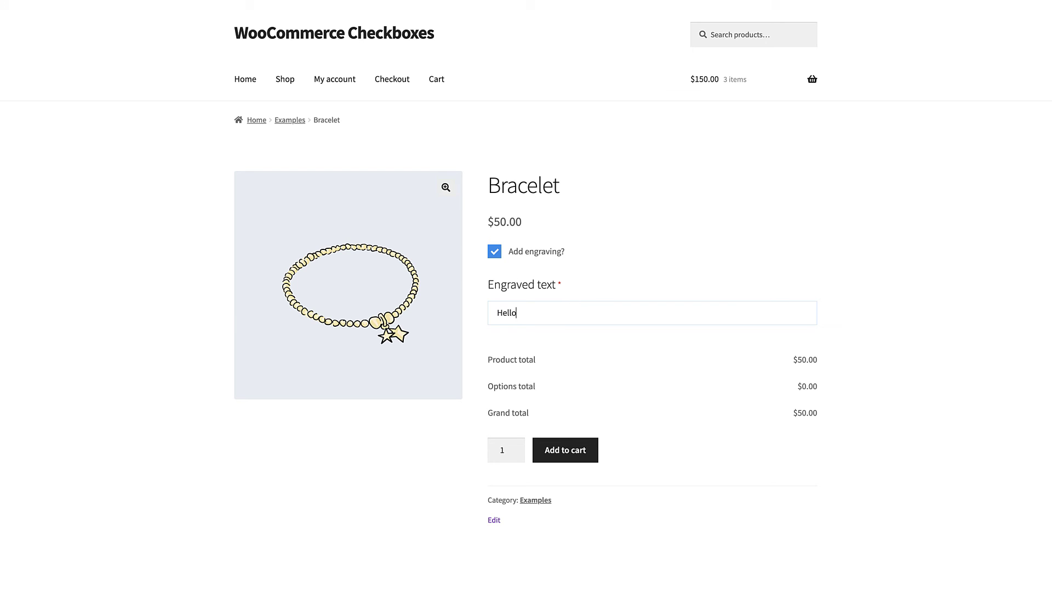
left_click(493, 253)
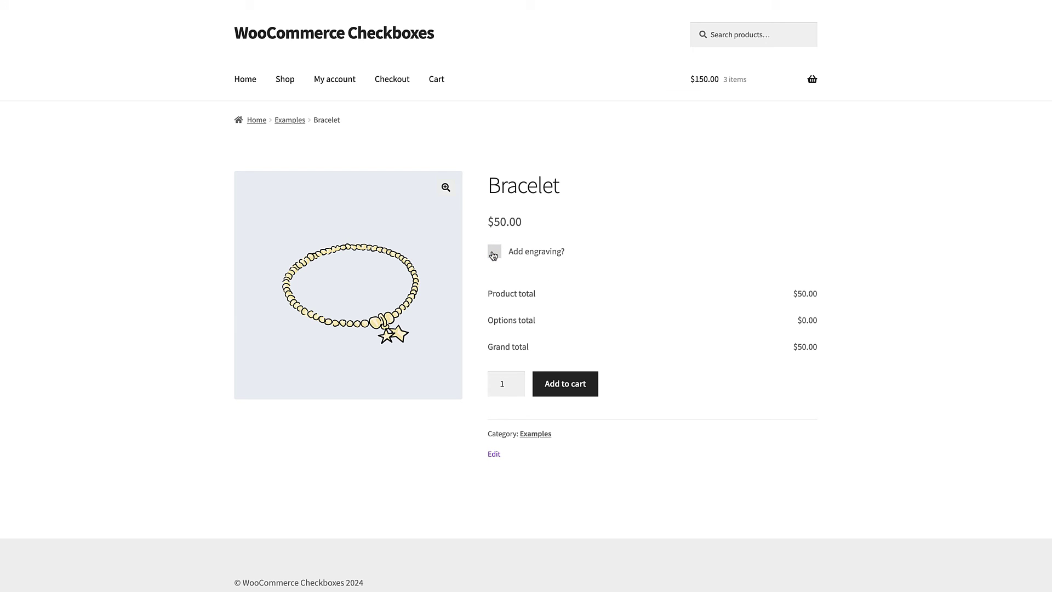
Step: Open the Bracelet's edit page and expand add-on Group #204 under Product Add-Ons
left_click(494, 454)
scroll(644, 263, "down", 4)
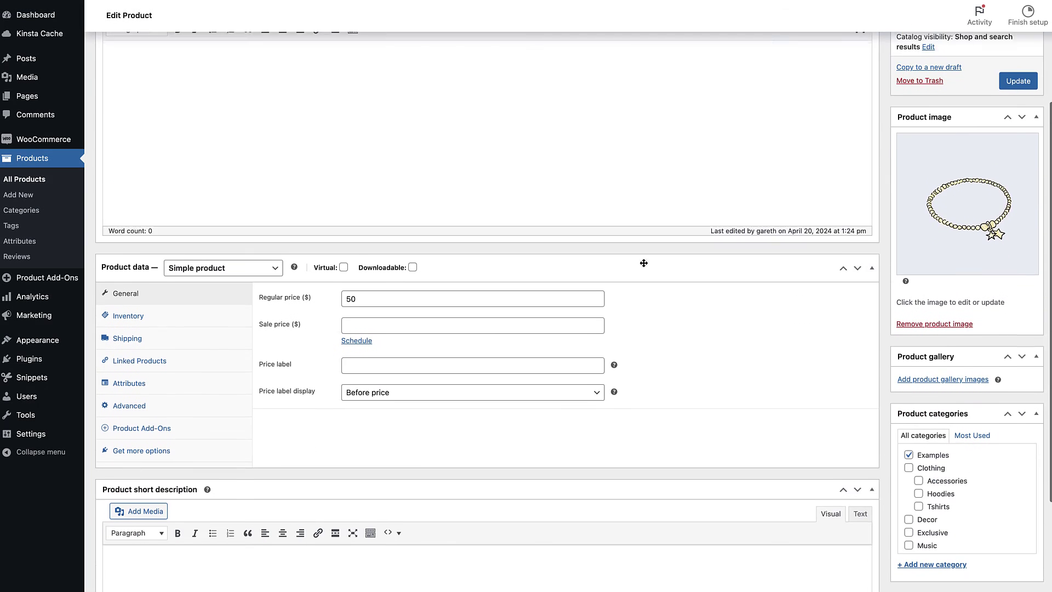
scroll(643, 263, "down", 1)
left_click(135, 383)
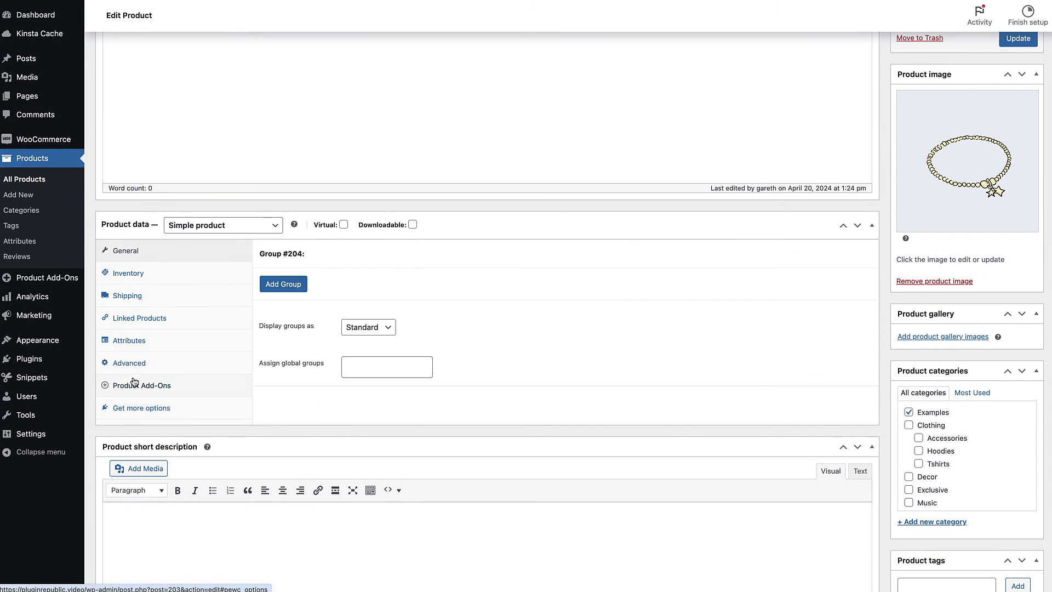
left_click(308, 246)
scroll(356, 307, "down", 3)
Step: Check that the Add engraving? field stays a Checkbox type, then collapse it
left_click(389, 338)
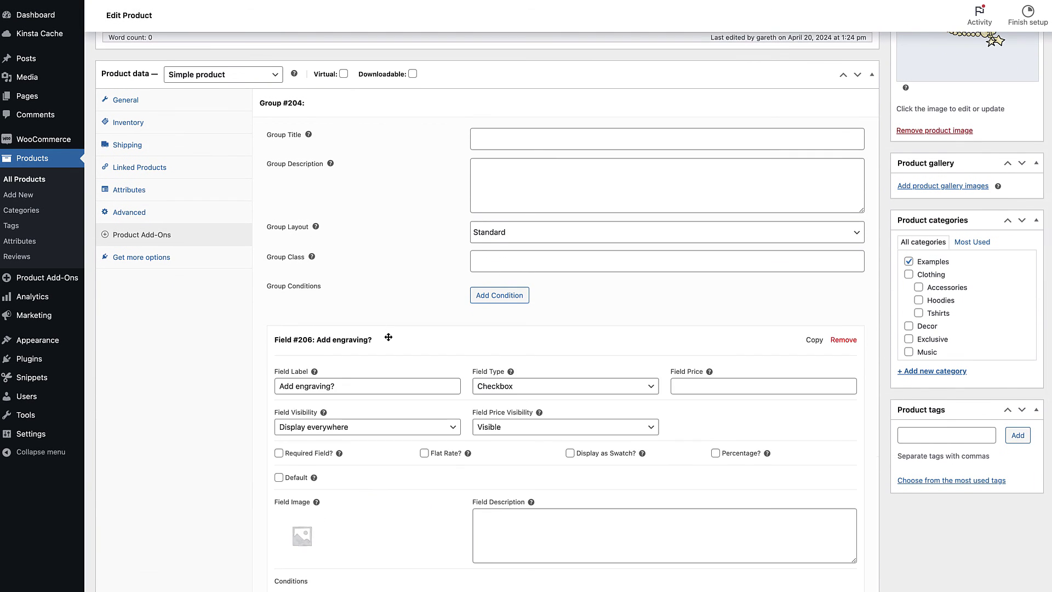
scroll(388, 339, "down", 4)
left_click(535, 216)
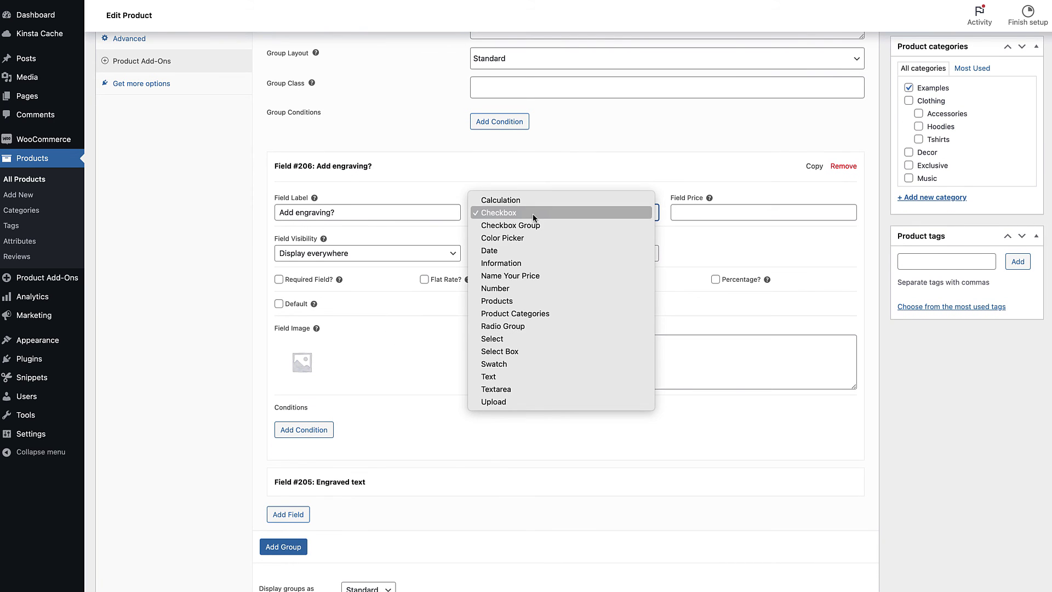
left_click(535, 218)
scroll(406, 344, "down", 1)
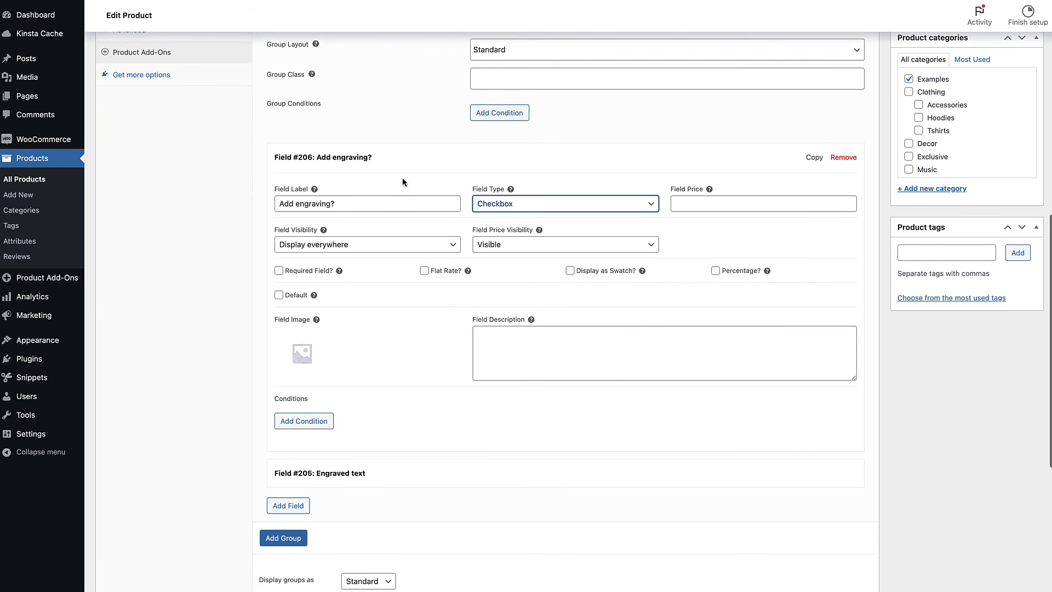
left_click(403, 157)
Step: Inspect the Engraved text field's show/hide condition and its trigger field, leaving both unchanged
left_click(404, 196)
scroll(418, 248, "down", 1)
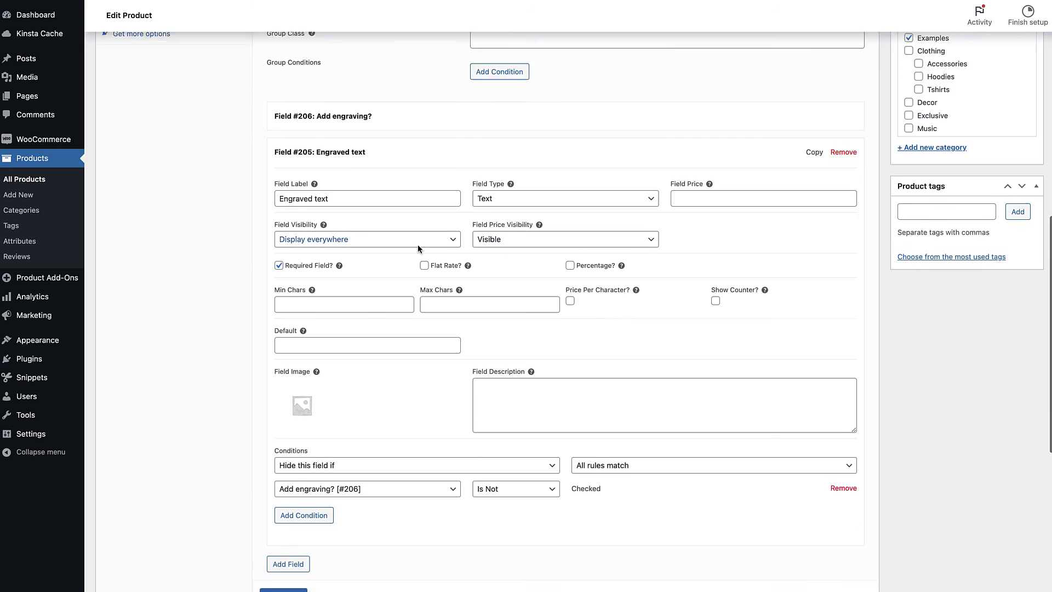
scroll(416, 456, "down", 3)
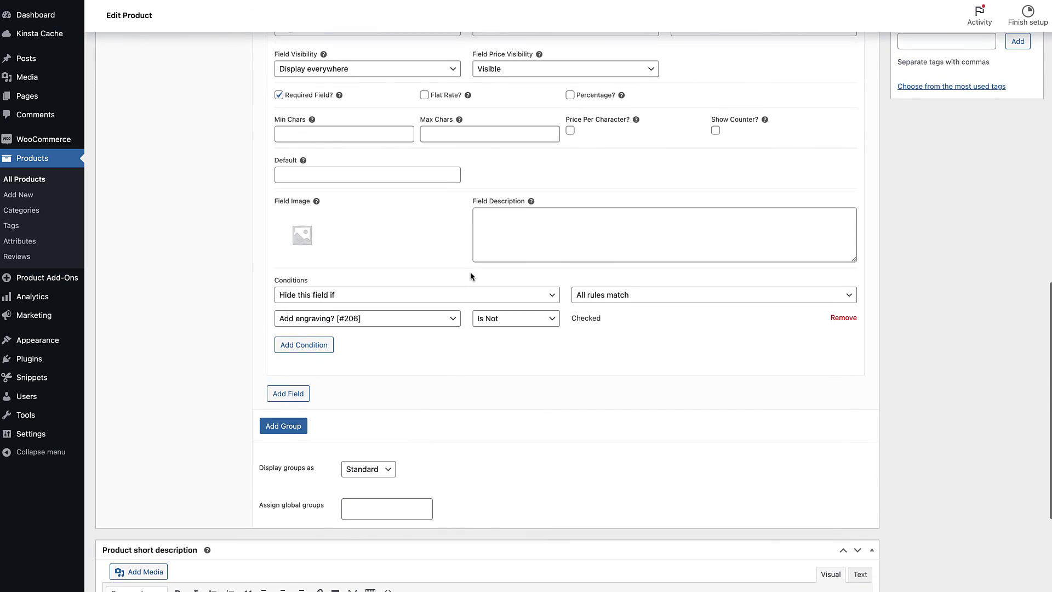
left_click(472, 295)
left_click(606, 355)
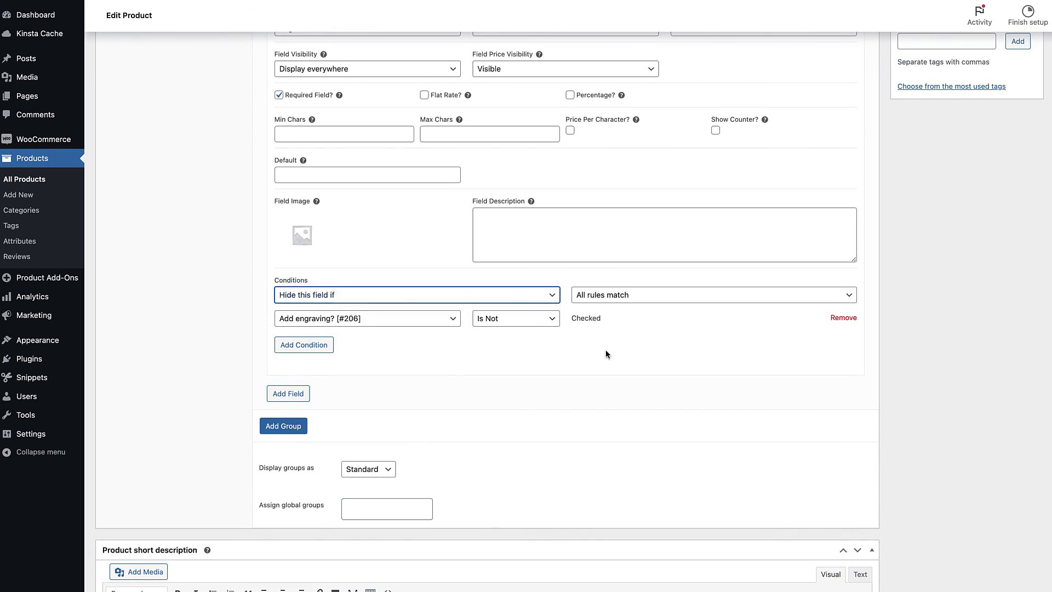
left_click(434, 321)
left_click(575, 352)
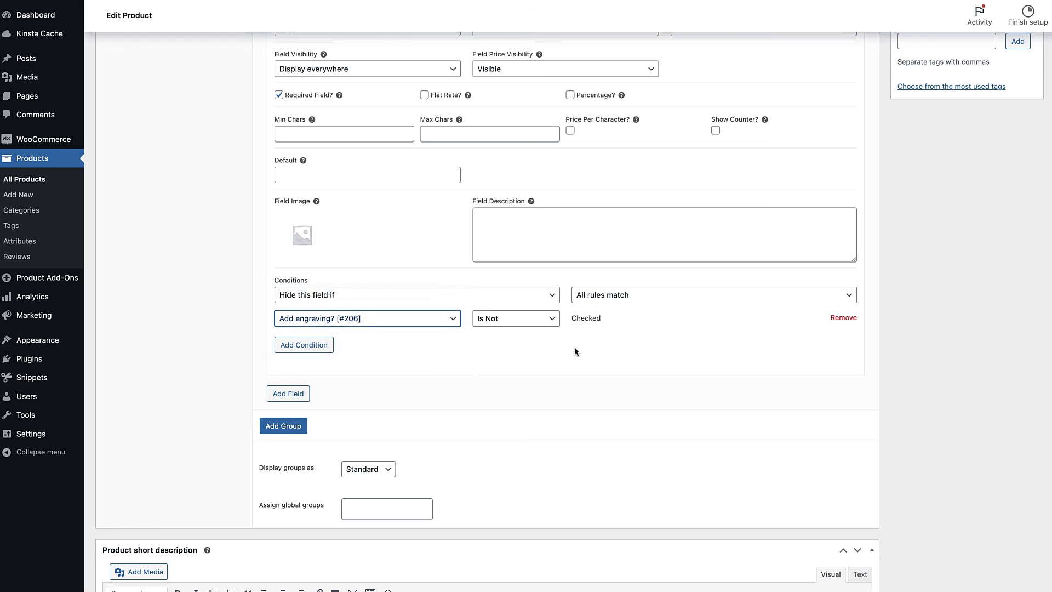